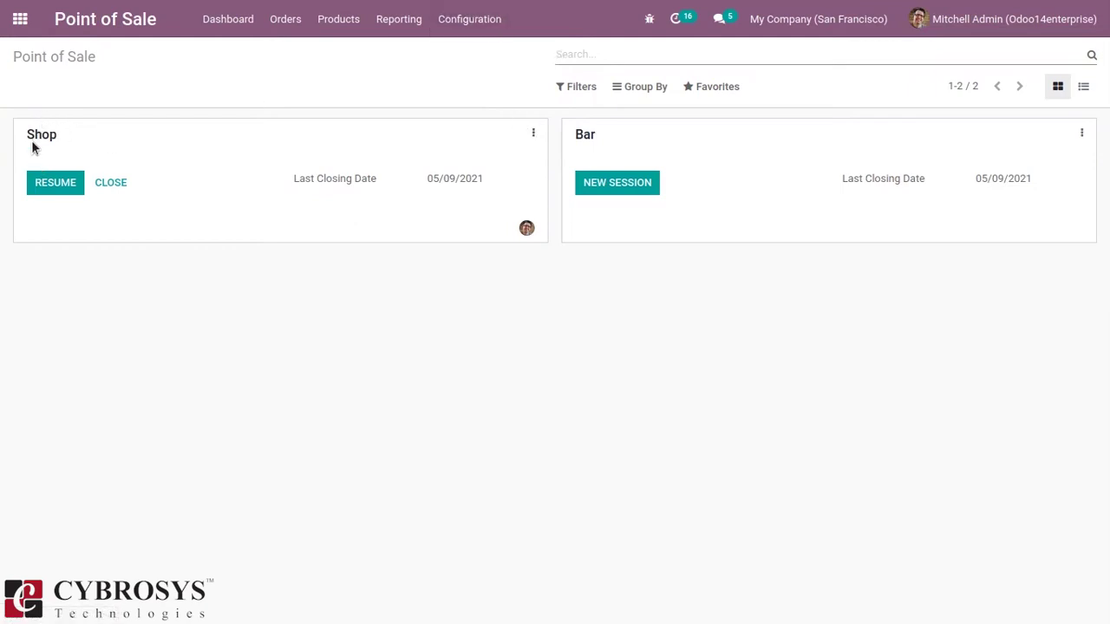
Open the Bar point of sale's settings from Configuration > Point of Sale
{"action": "left_click", "coordinate": [469, 21]}
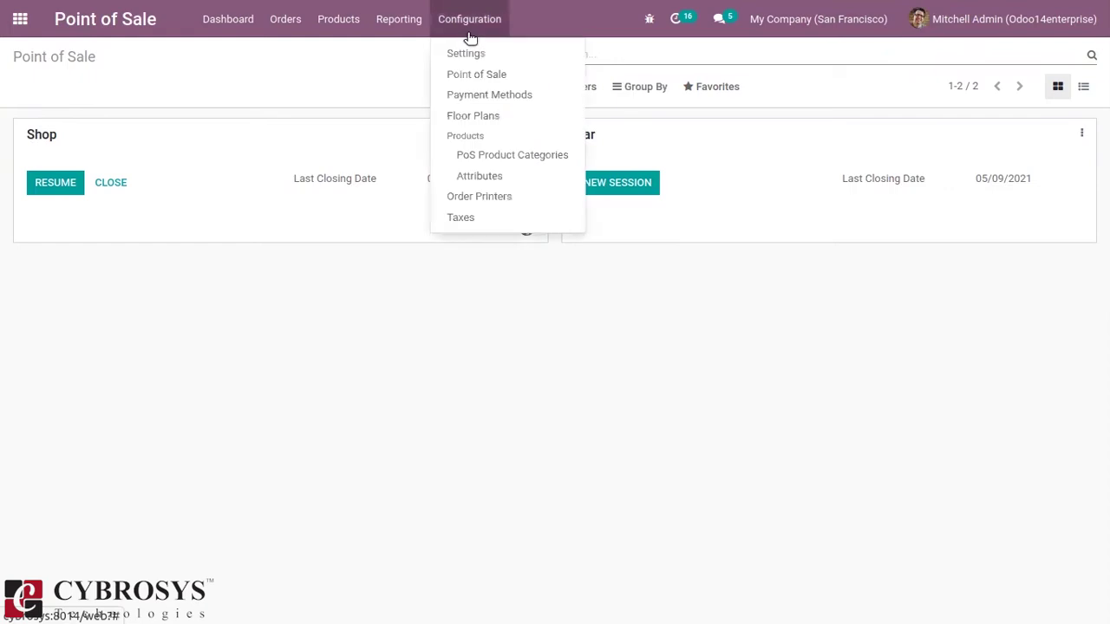
{"action": "left_click", "coordinate": [502, 76]}
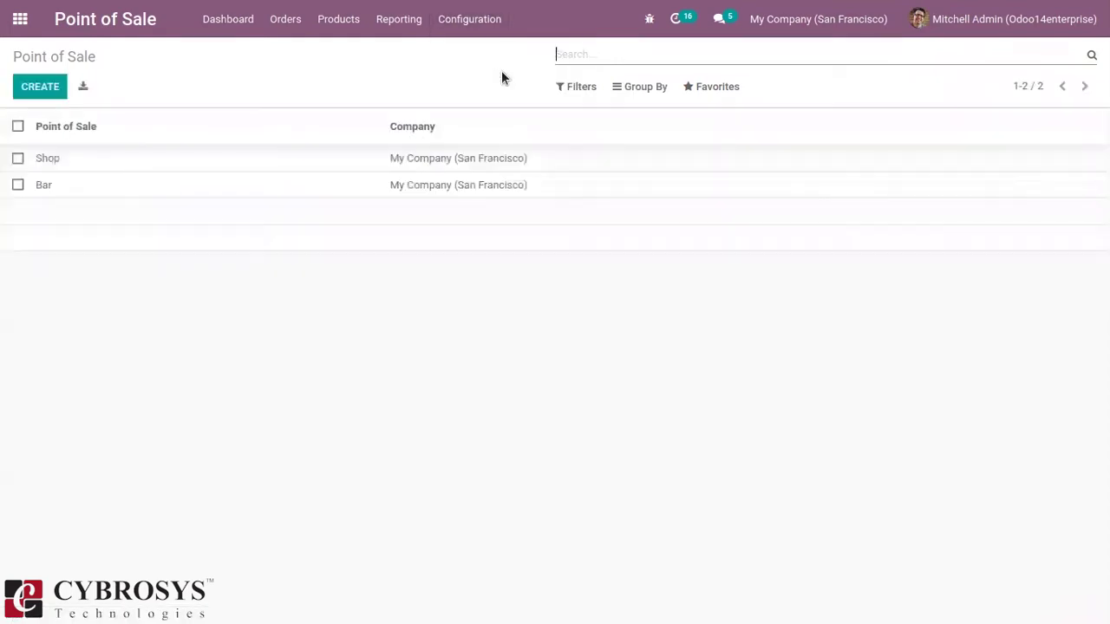
{"action": "left_click", "coordinate": [46, 91]}
{"action": "left_click", "coordinate": [131, 191]}
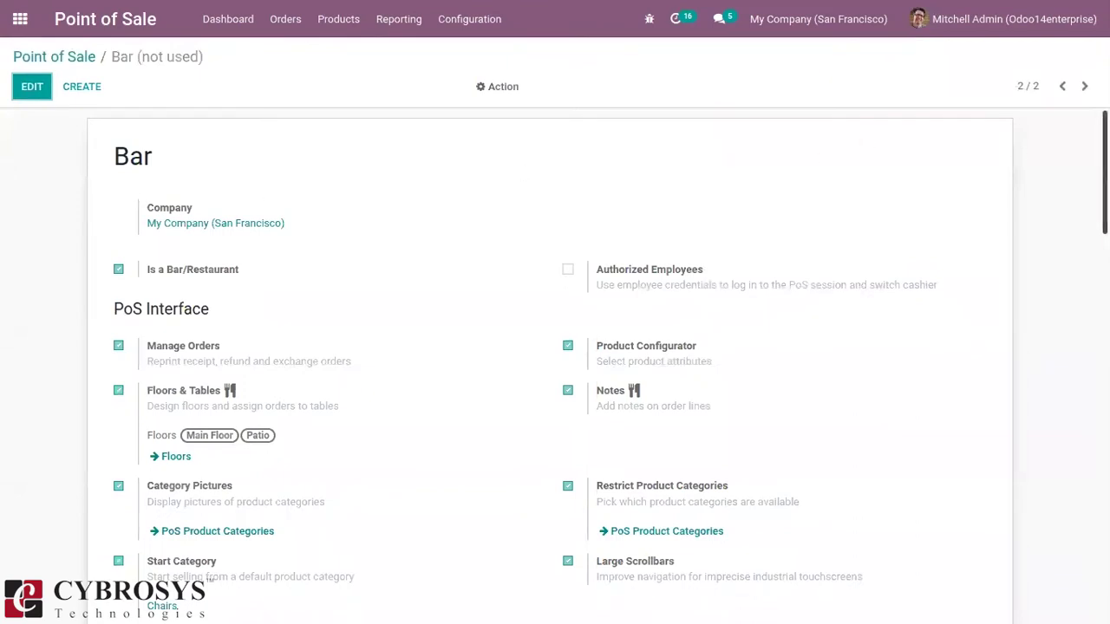
{"action": "scroll", "coordinate": [863, 143], "scroll_direction": "down", "scroll_amount": 10}
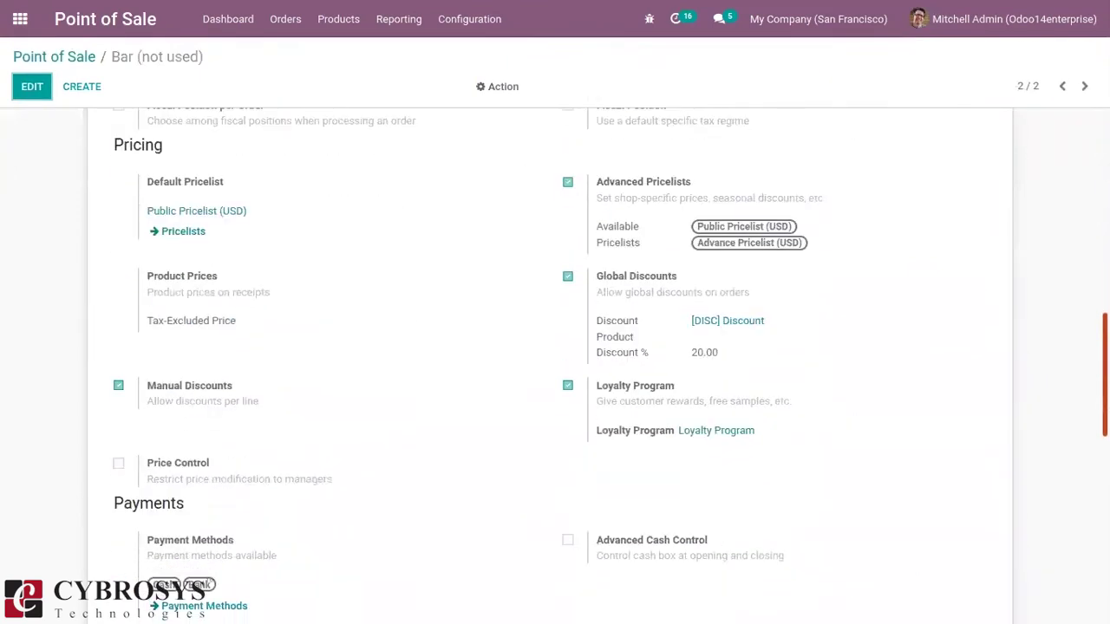
{"action": "scroll", "coordinate": [498, 299], "scroll_direction": "up", "scroll_amount": 2}
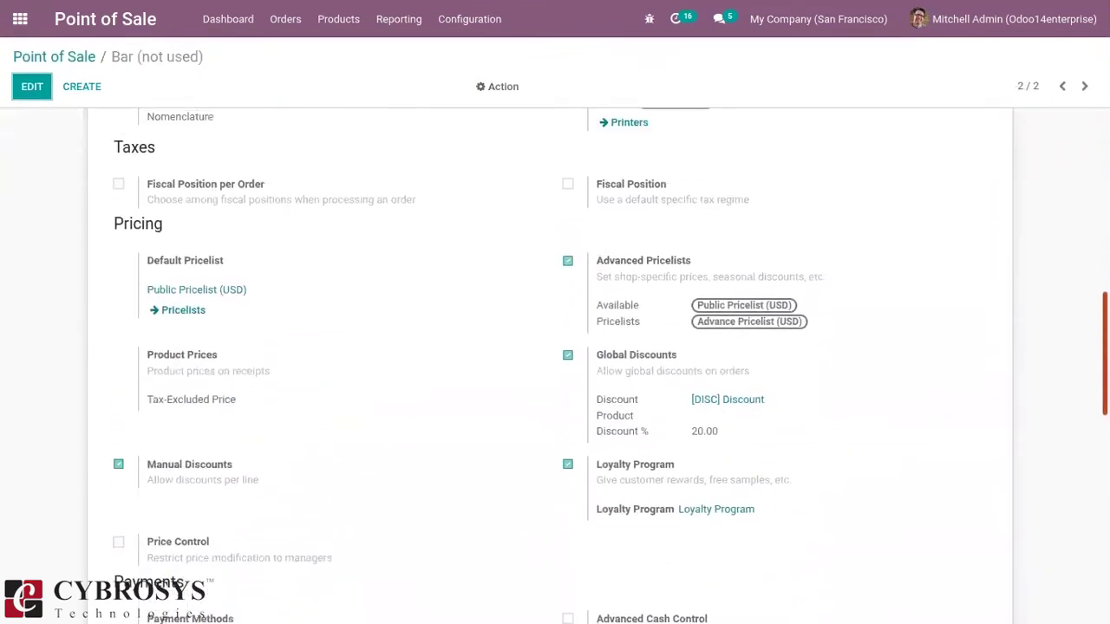
Edit and save the Bar settings, leaving Product Prices at Tax-Excluded Price
{"action": "left_click", "coordinate": [31, 88]}
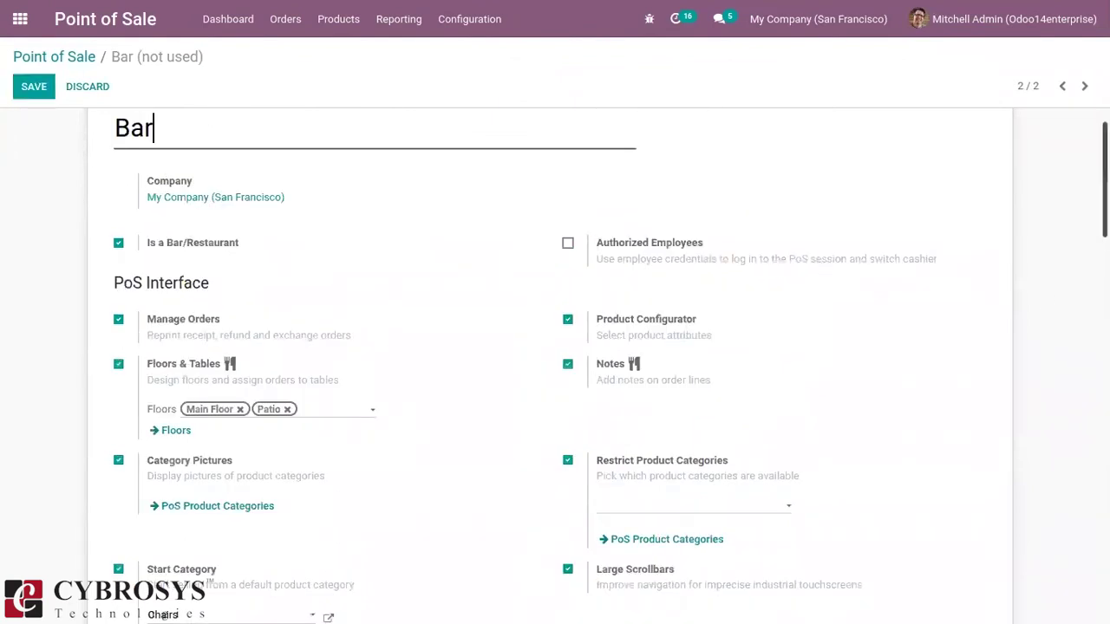
{"action": "scroll", "coordinate": [555, 364], "scroll_direction": "down", "scroll_amount": 10}
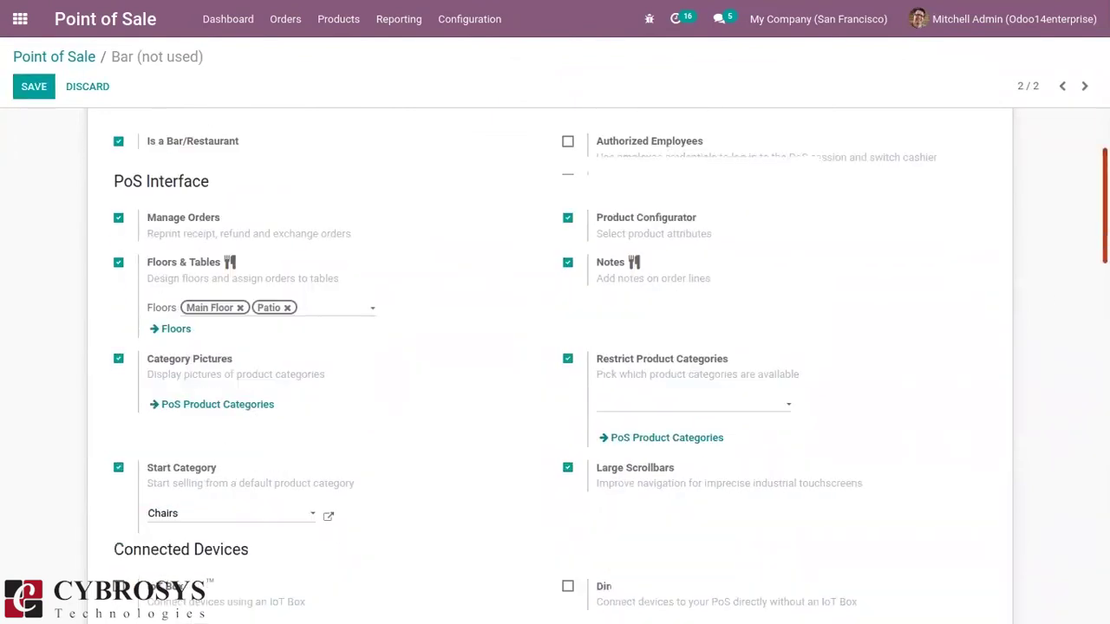
{"action": "scroll", "coordinate": [609, 354], "scroll_direction": "down", "scroll_amount": 1}
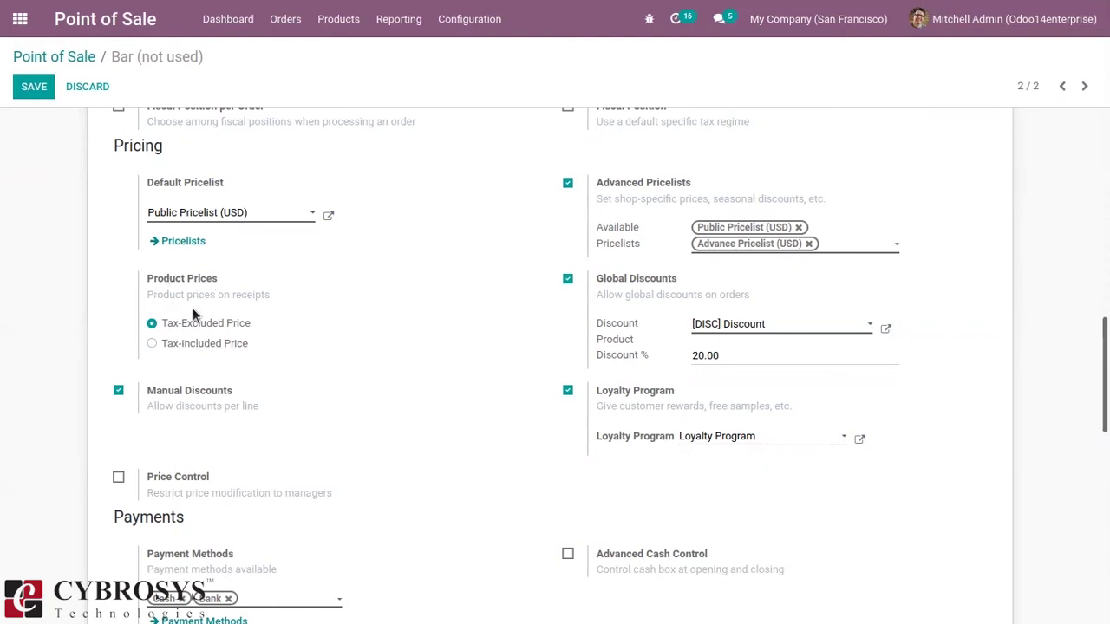
{"action": "left_click", "coordinate": [34, 89]}
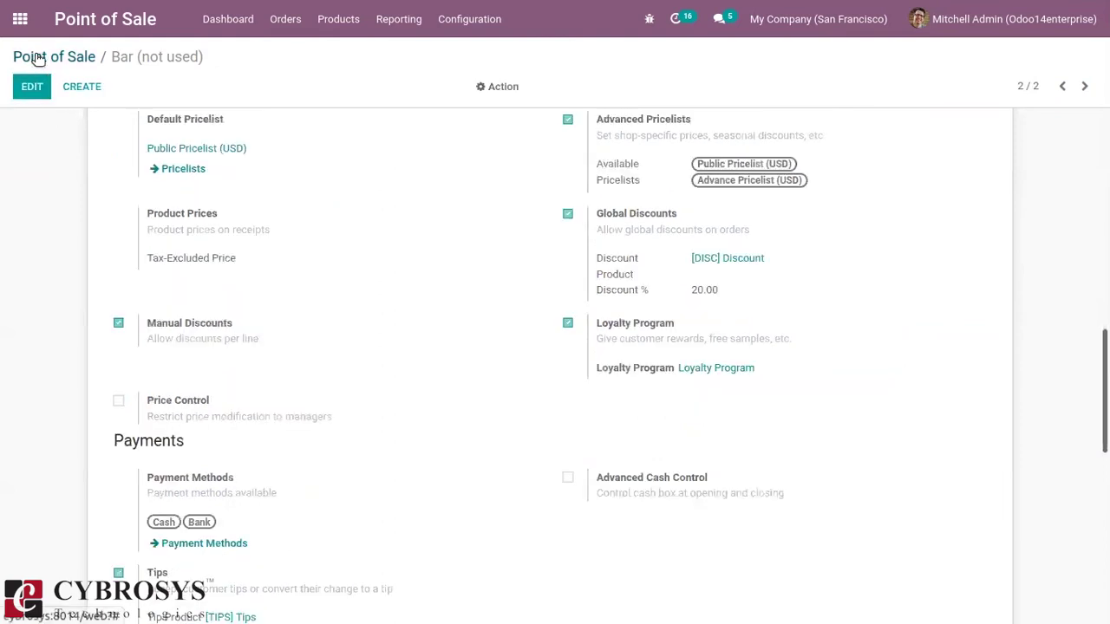
Open the Bacon Burger record from the Products catalogue
{"action": "left_click", "coordinate": [37, 58]}
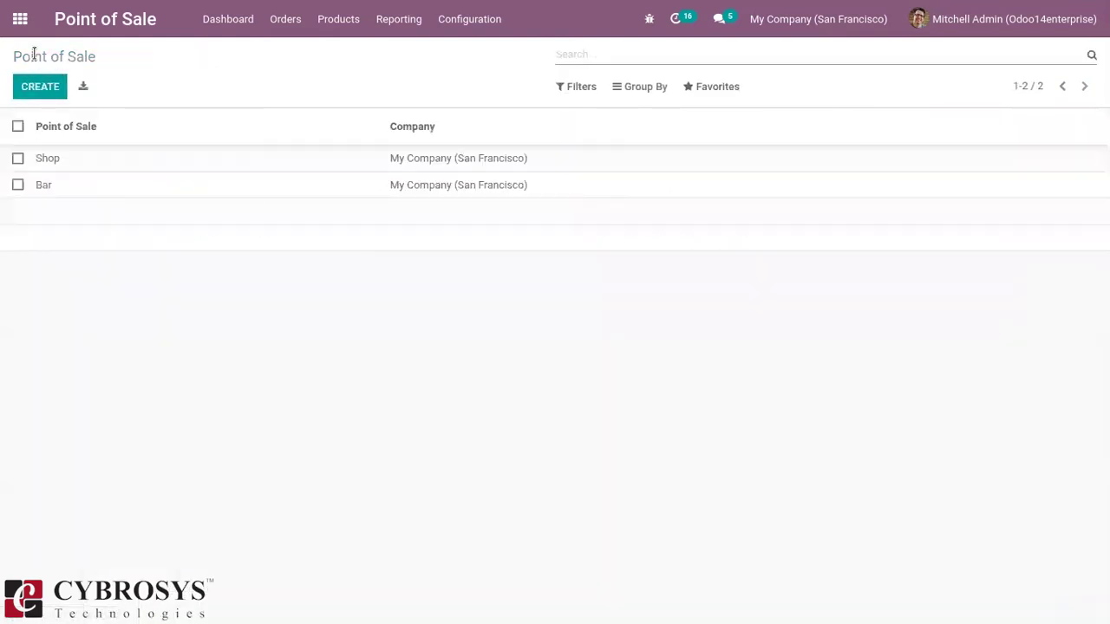
{"action": "left_click", "coordinate": [322, 35]}
{"action": "left_click", "coordinate": [346, 56]}
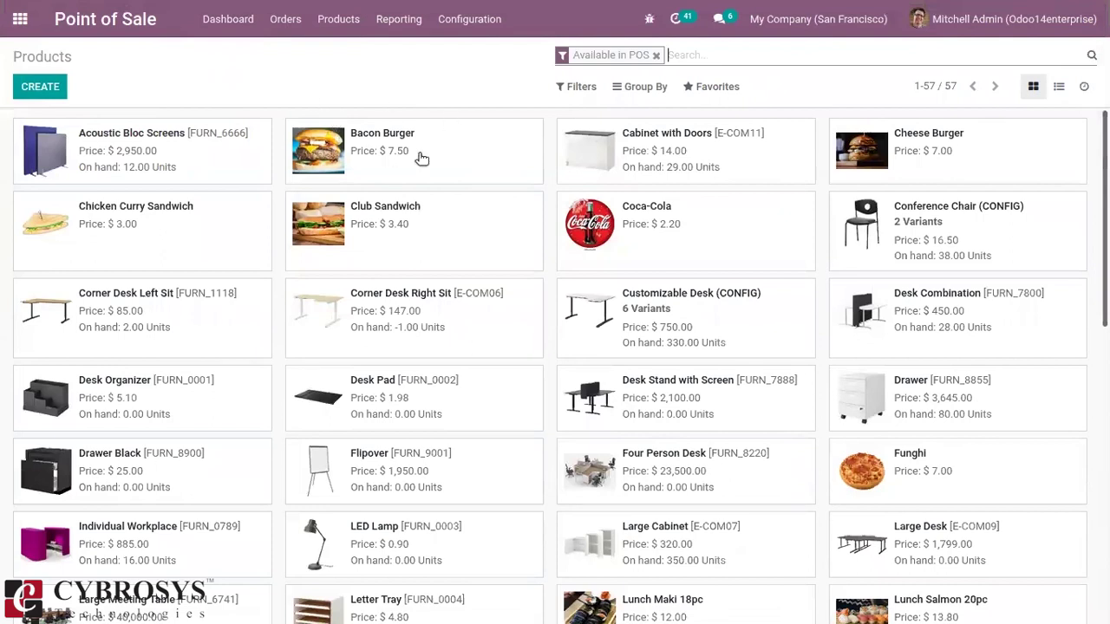
{"action": "left_click", "coordinate": [453, 136]}
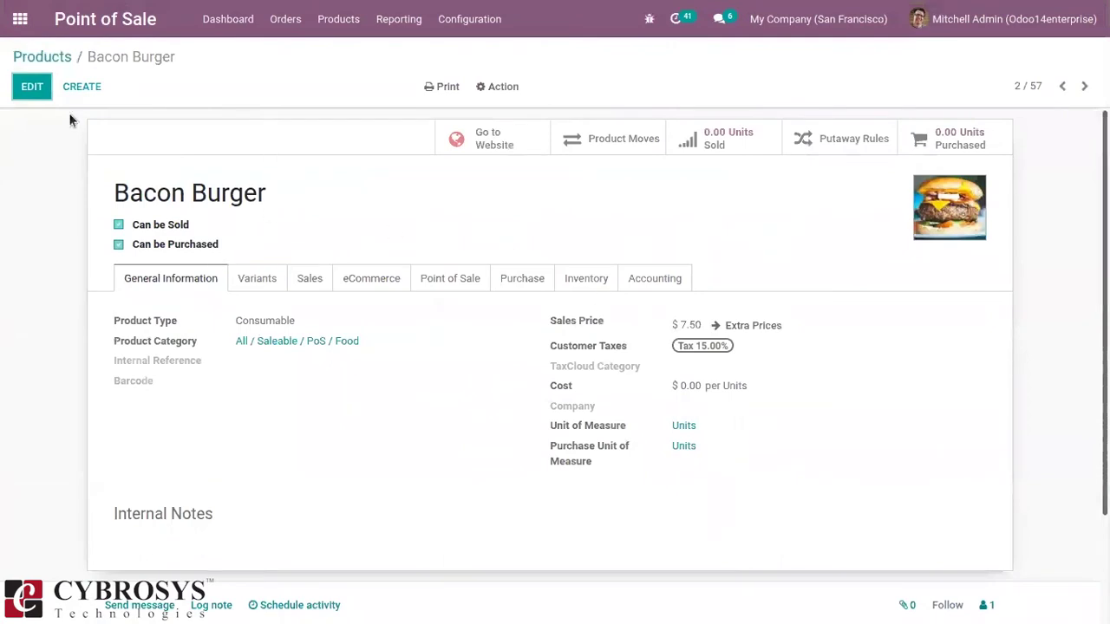
Save Bacon Burger unchanged at $7.50 with Tax 15.00%, back in the catalogue
{"action": "left_click", "coordinate": [31, 86]}
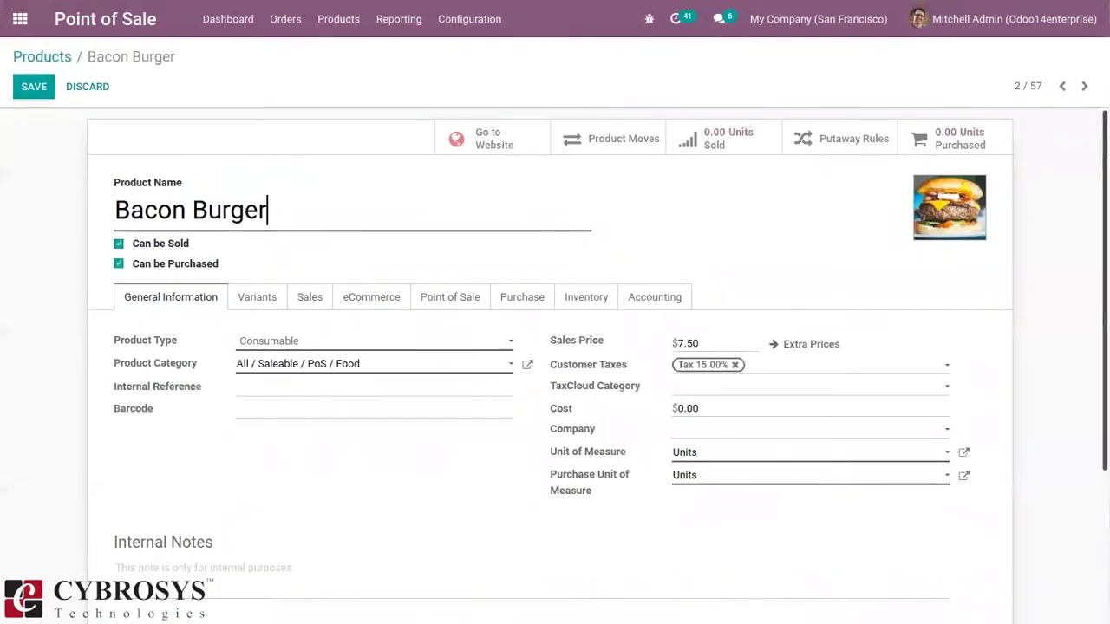
{"action": "scroll", "coordinate": [555, 364], "scroll_direction": "down", "scroll_amount": 3}
{"action": "scroll", "coordinate": [555, 364], "scroll_direction": "up", "scroll_amount": 2}
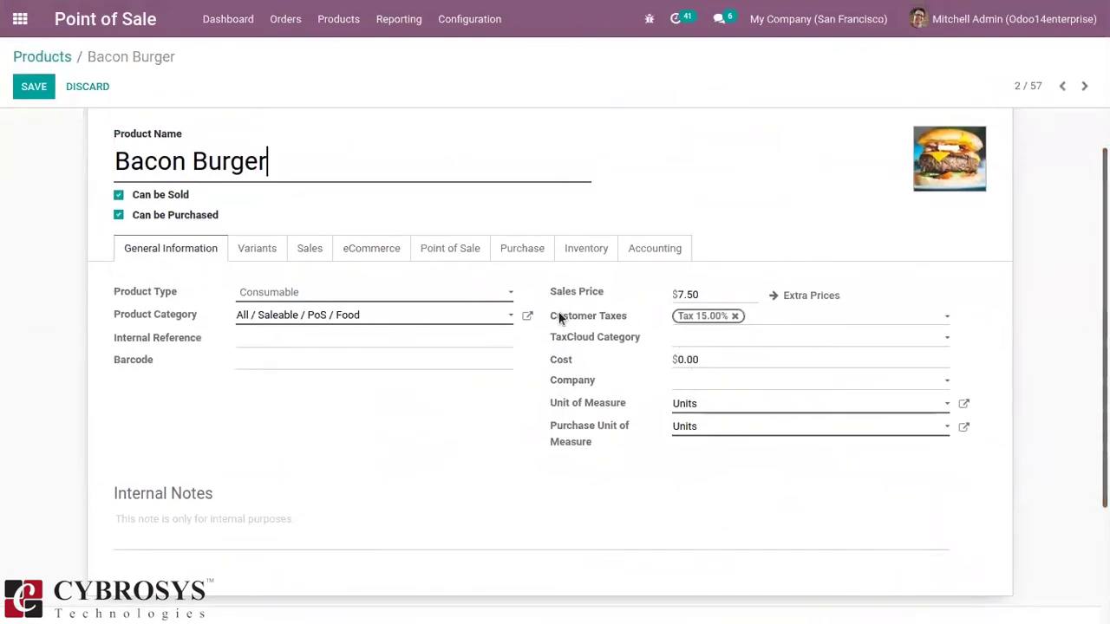
{"action": "mouse_move", "coordinate": [554, 315]}
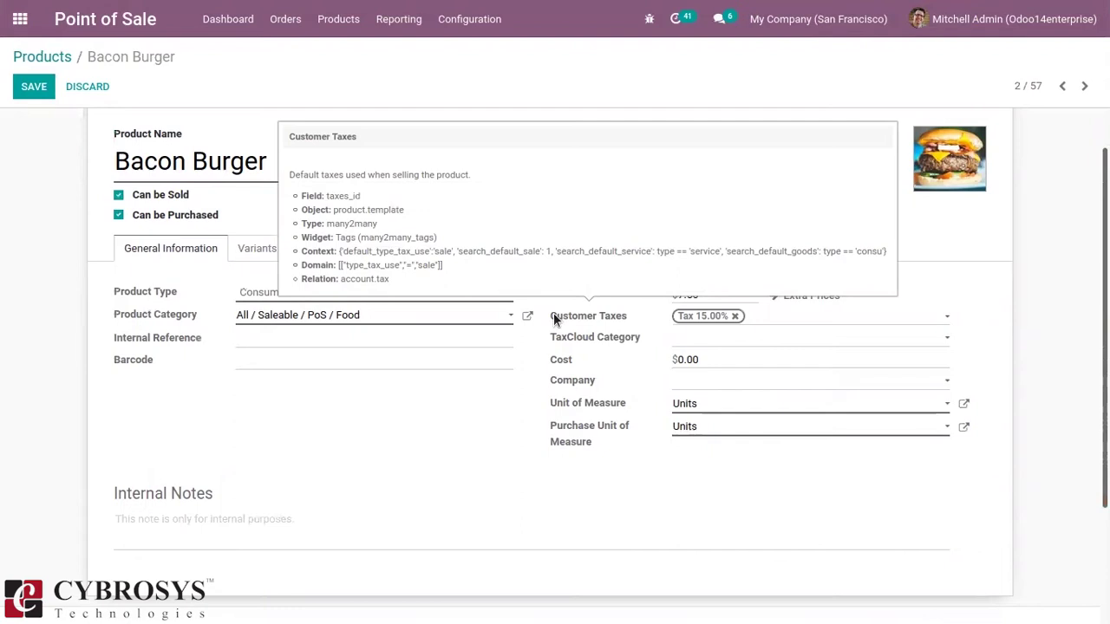
{"action": "left_click", "coordinate": [35, 88]}
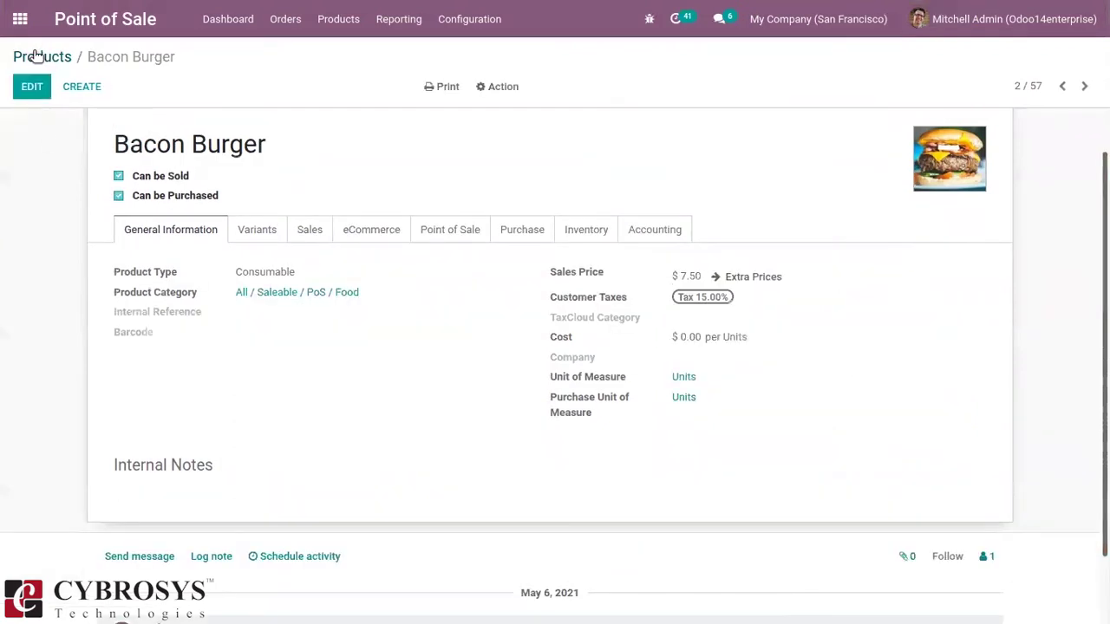
{"action": "left_click", "coordinate": [47, 56]}
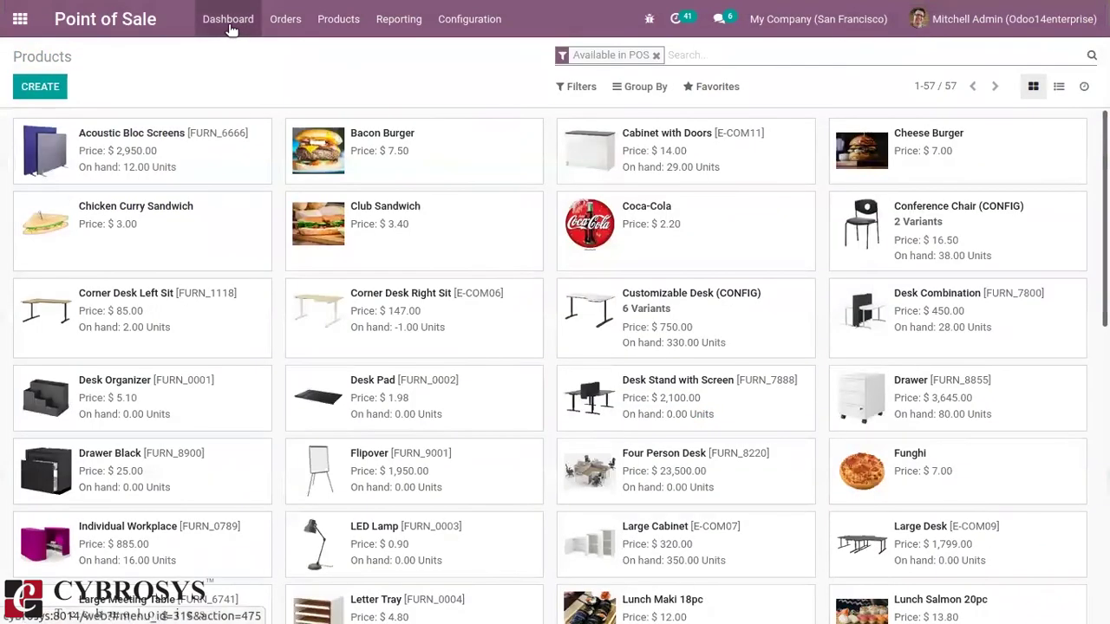
Start a new Bar session logged in as the demo cashier
{"action": "left_click", "coordinate": [235, 27]}
{"action": "left_click", "coordinate": [597, 183]}
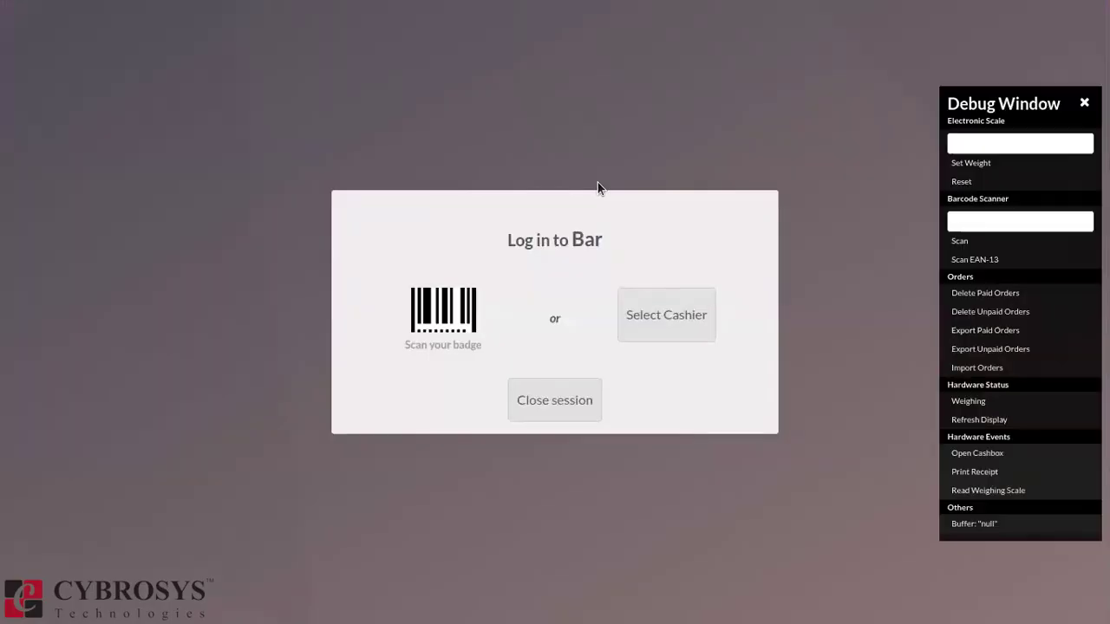
{"action": "left_click", "coordinate": [664, 316]}
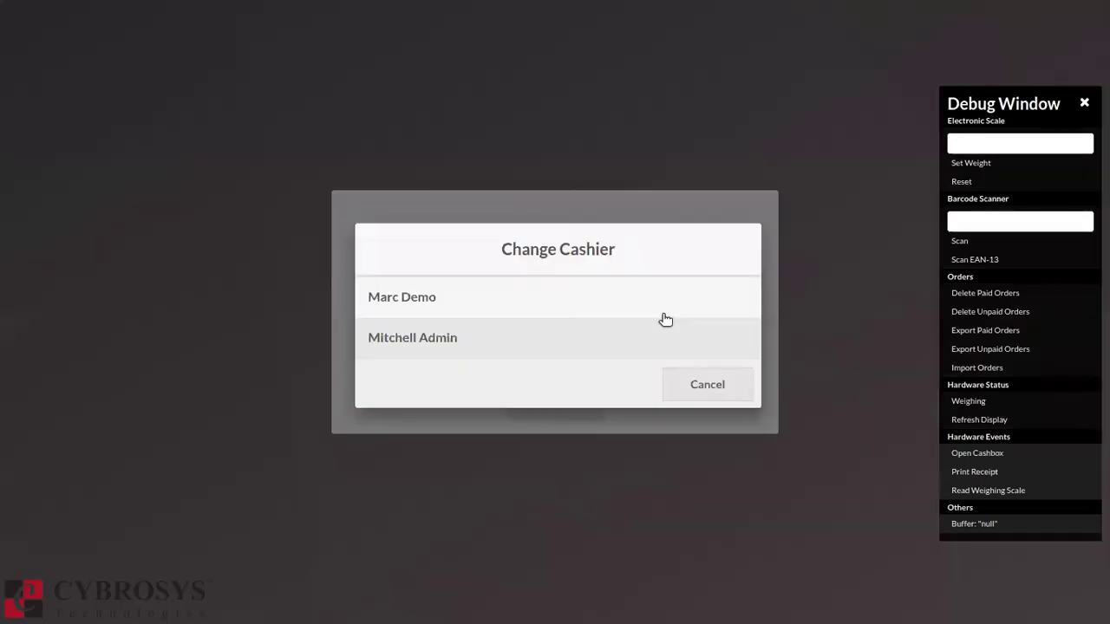
{"action": "left_click", "coordinate": [533, 299]}
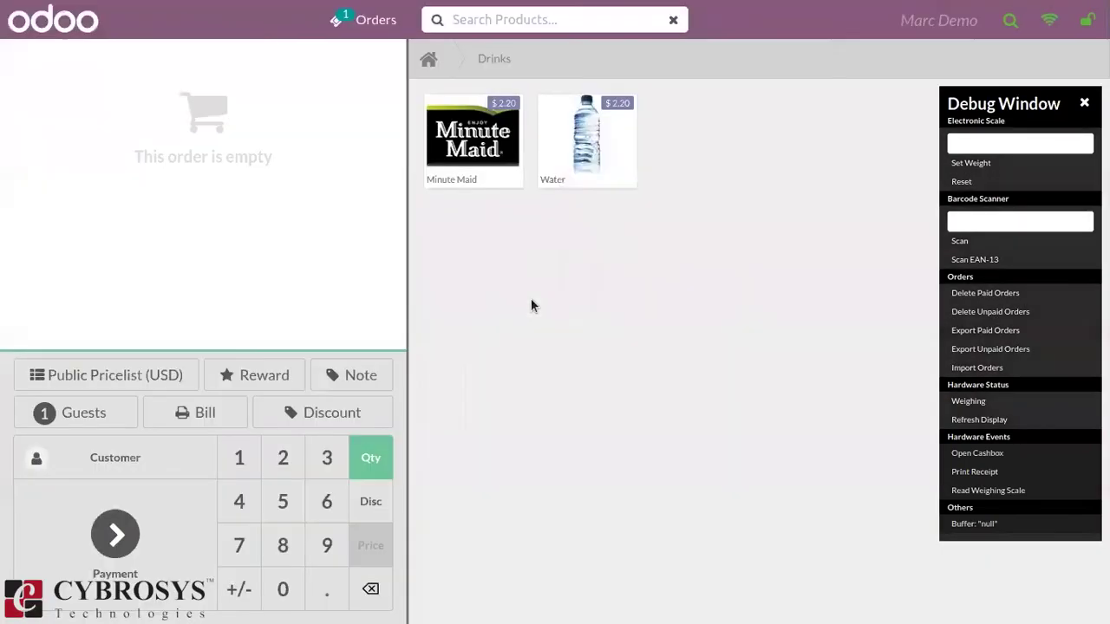
Add one Bacon Burger from Food ($8.63 incl. $1.13 tax) and assign a customer
{"action": "left_click", "coordinate": [438, 56]}
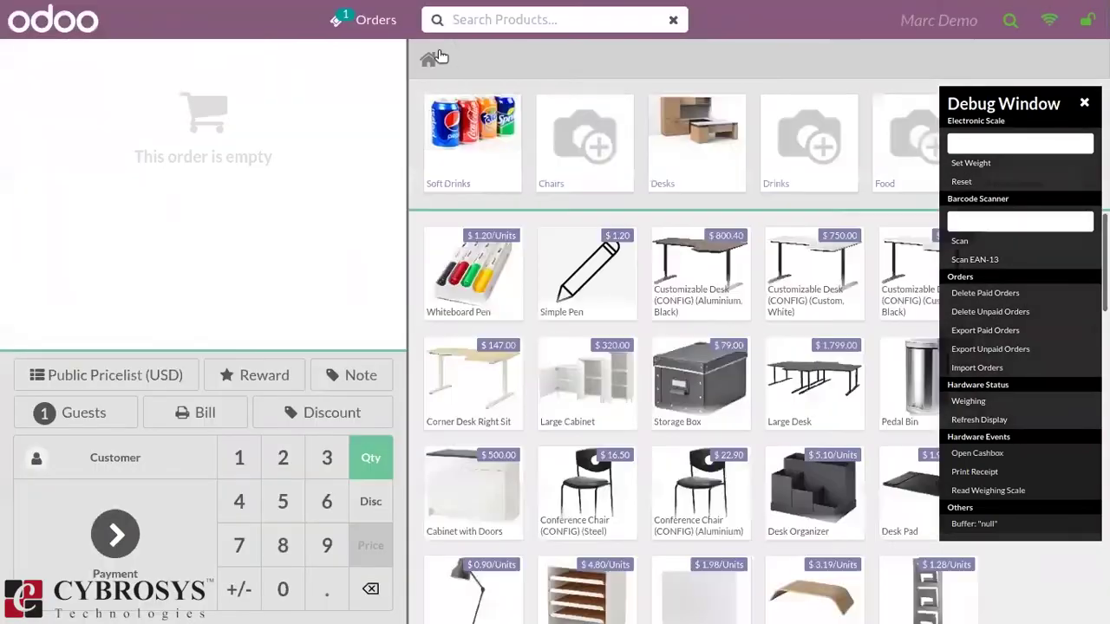
{"action": "left_click", "coordinate": [911, 144]}
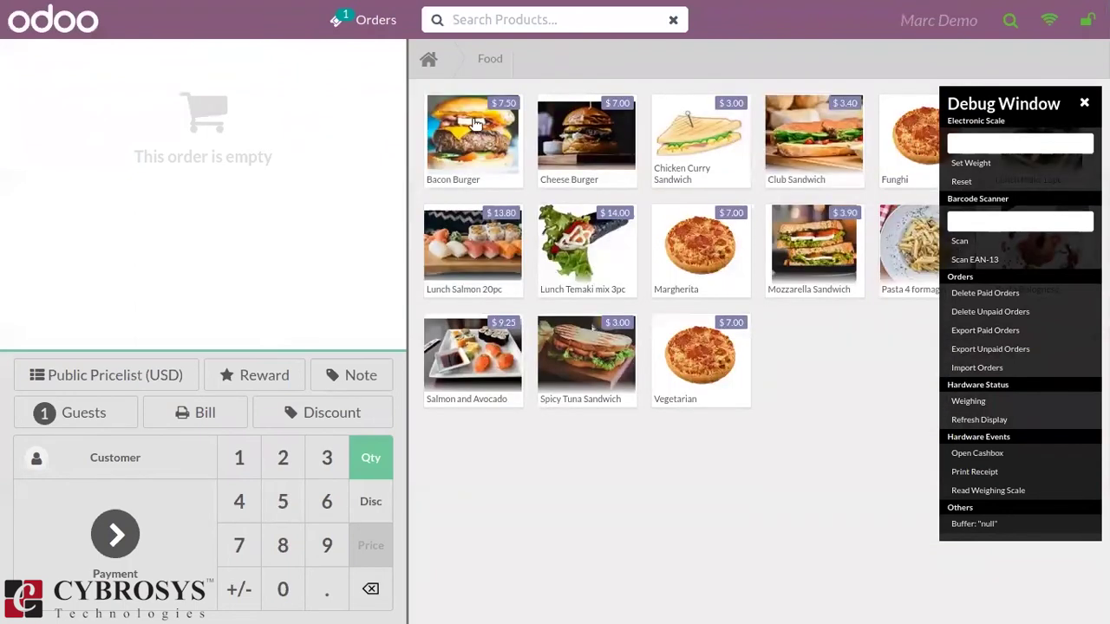
{"action": "left_click", "coordinate": [449, 137]}
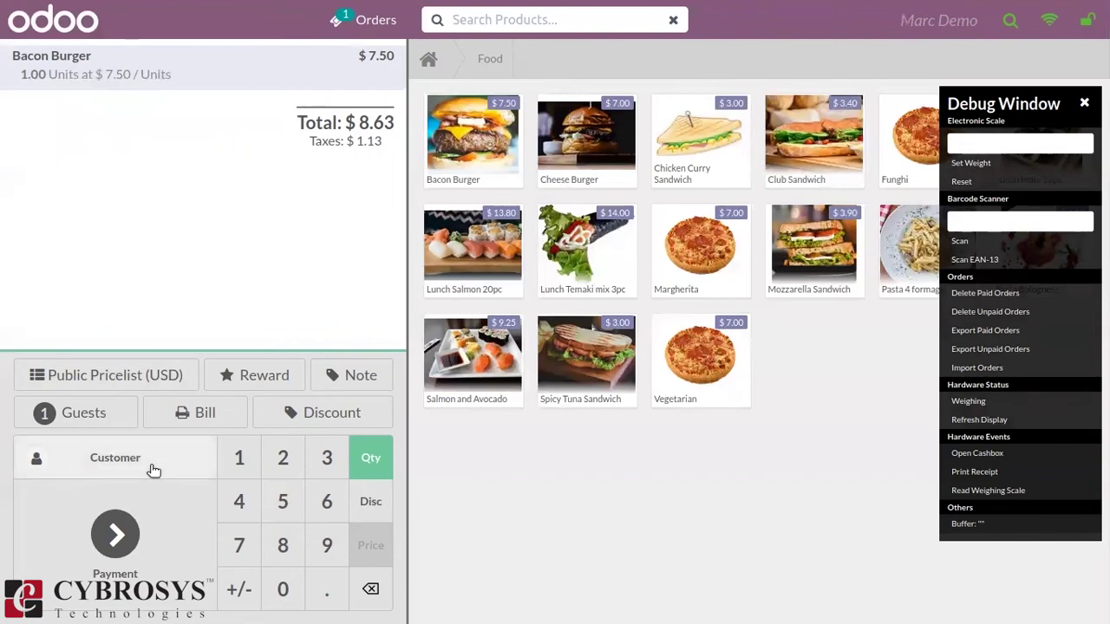
{"action": "left_click", "coordinate": [103, 457]}
{"action": "left_click", "coordinate": [220, 281]}
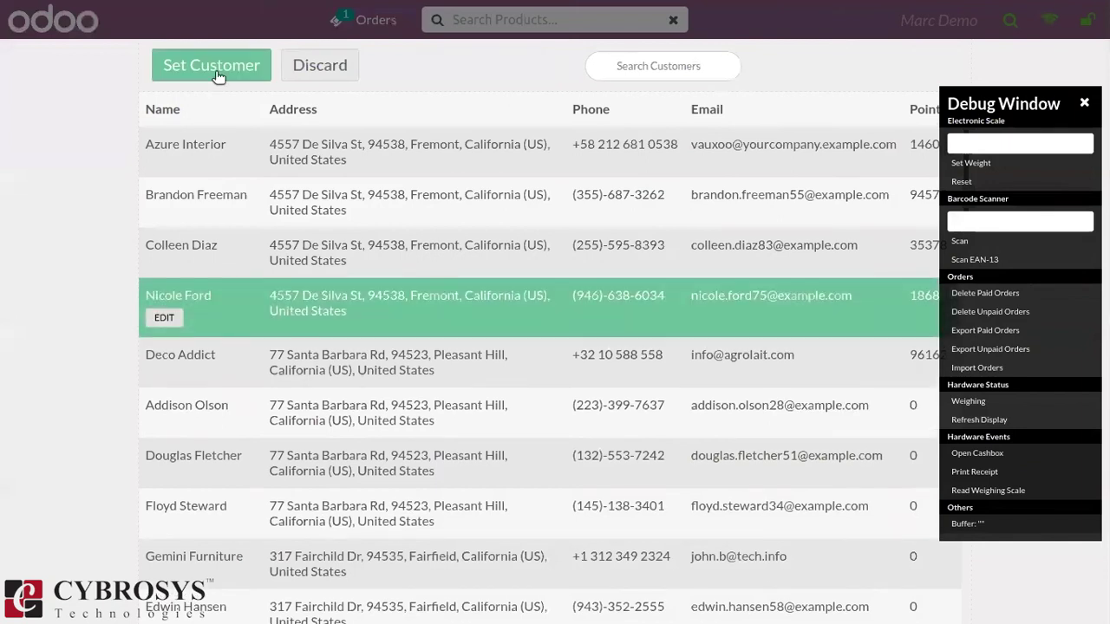
{"action": "left_click", "coordinate": [217, 76]}
Pay the $8.63 order in cash and view the receipt showing $7.50 plus $1.13 tax
{"action": "left_click", "coordinate": [114, 532]}
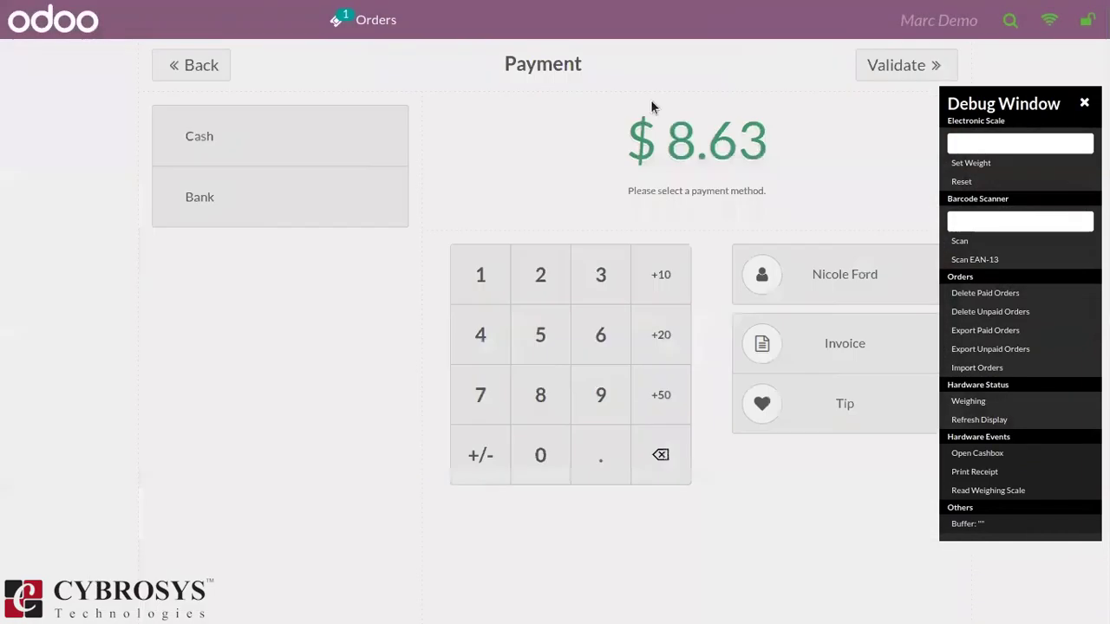
{"action": "left_click", "coordinate": [260, 136]}
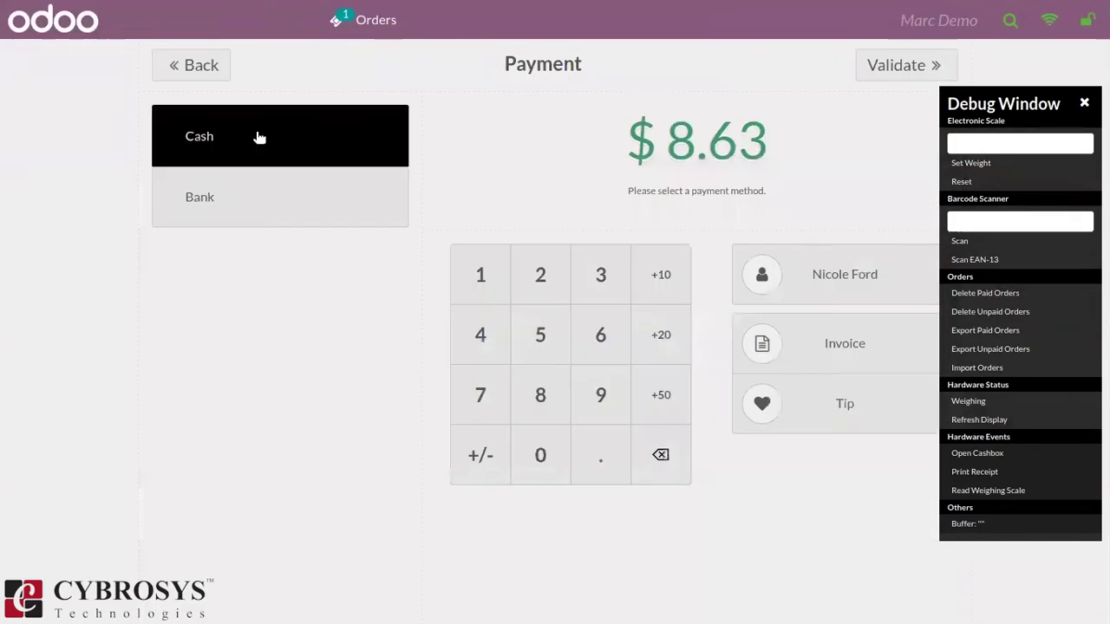
{"action": "left_click", "coordinate": [902, 68]}
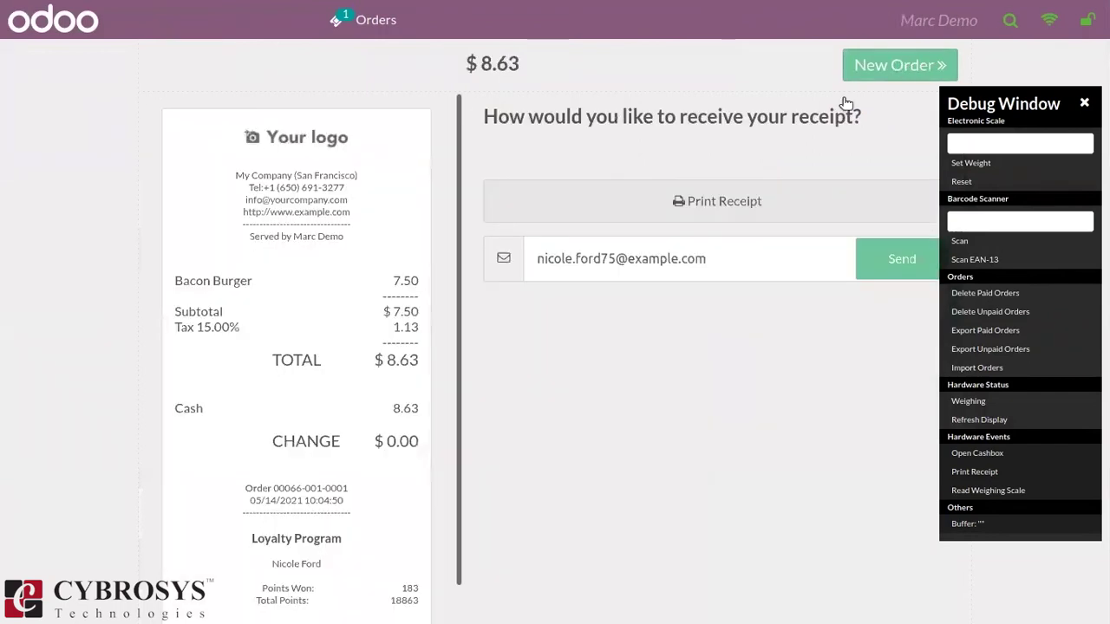
{"action": "left_click_drag", "start_coordinate": [459, 156], "coordinate": [449, 102]}
Start a new order, lock the register, and close and post Bar session POS/00066
{"action": "left_click", "coordinate": [863, 66]}
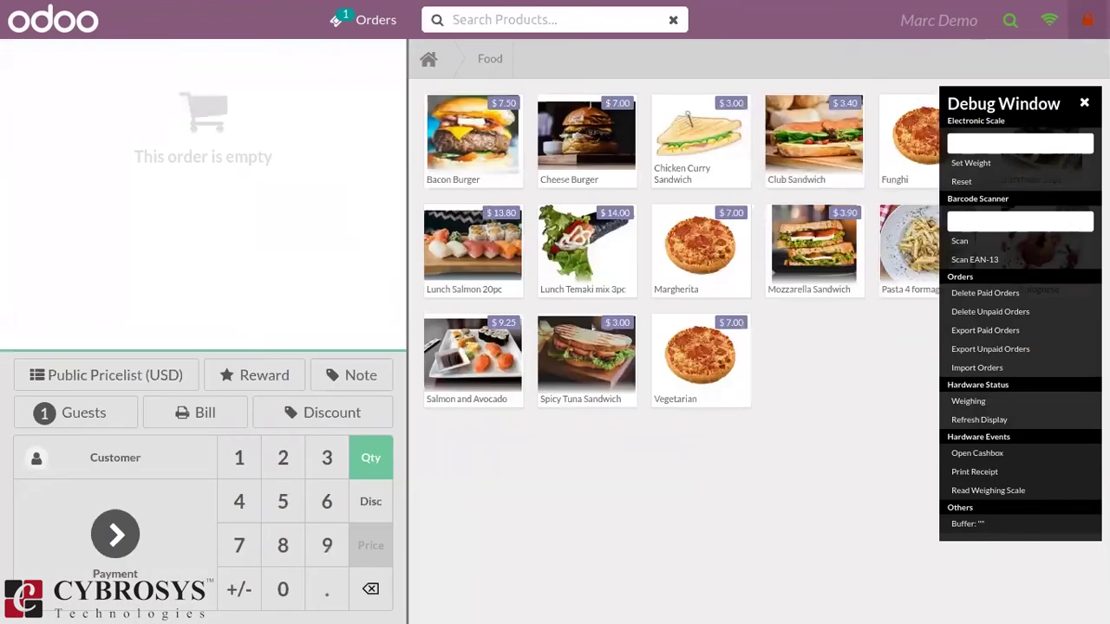
{"action": "left_click", "coordinate": [1087, 19]}
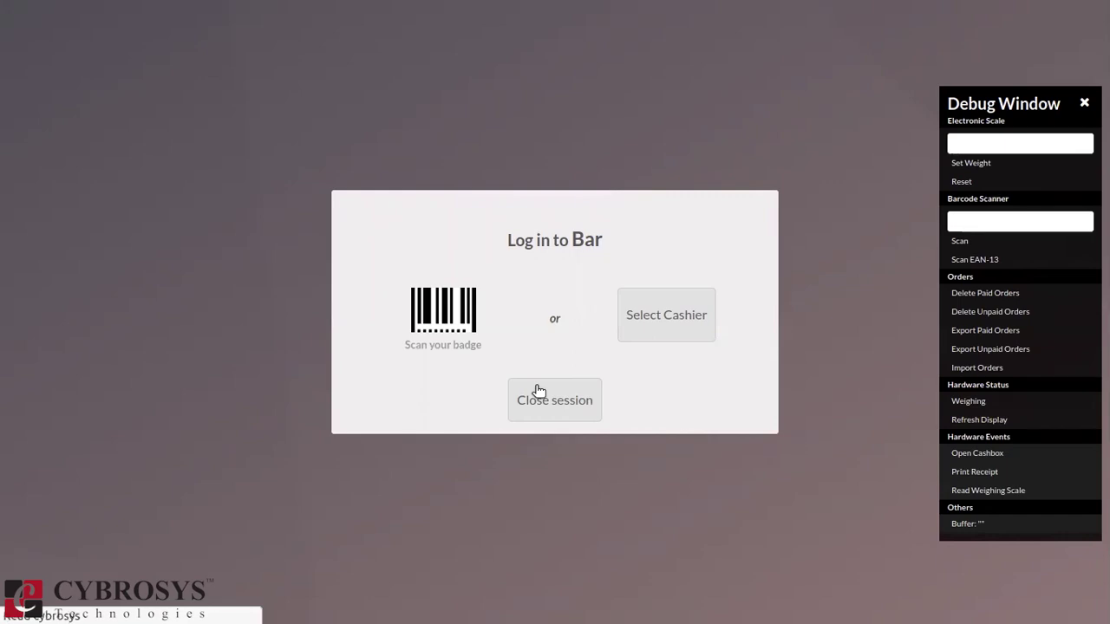
{"action": "left_click", "coordinate": [592, 396]}
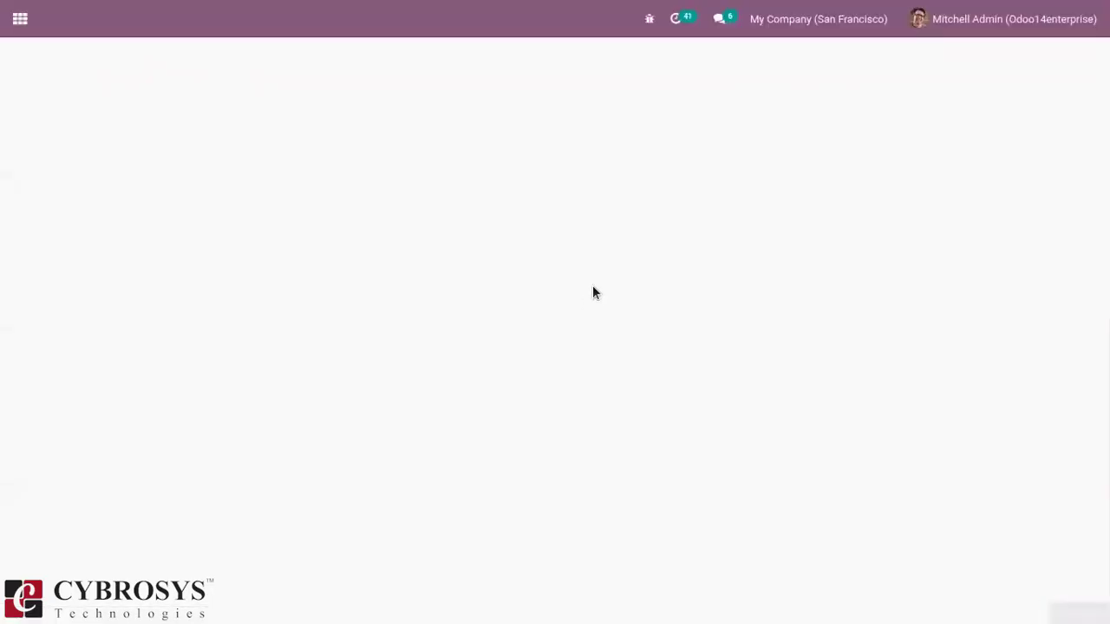
{"action": "left_click", "coordinate": [661, 181]}
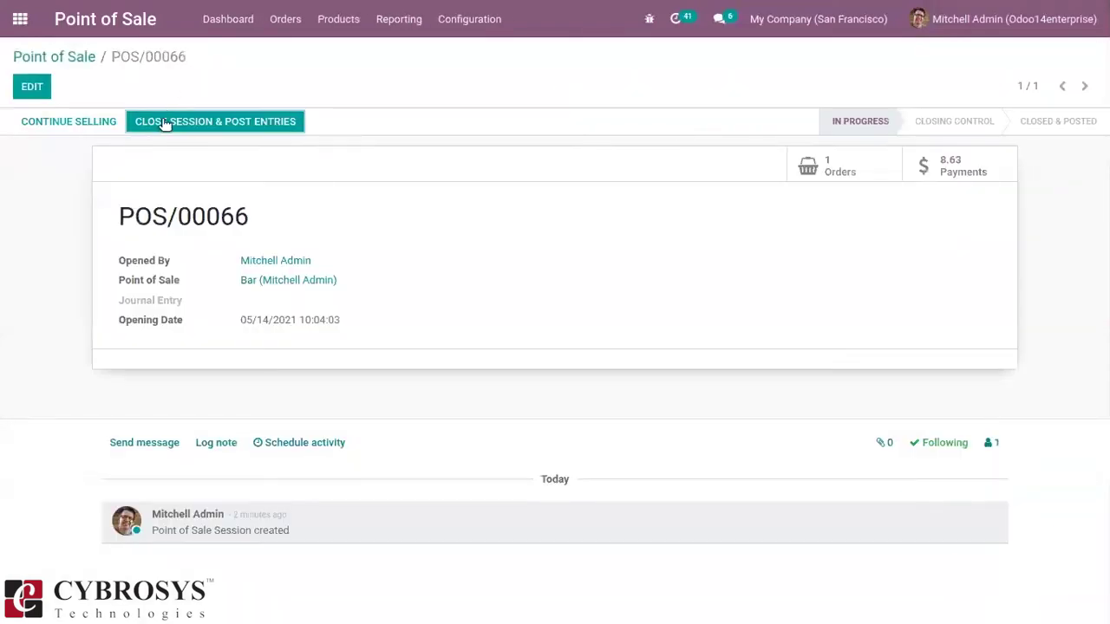
{"action": "left_click", "coordinate": [159, 122]}
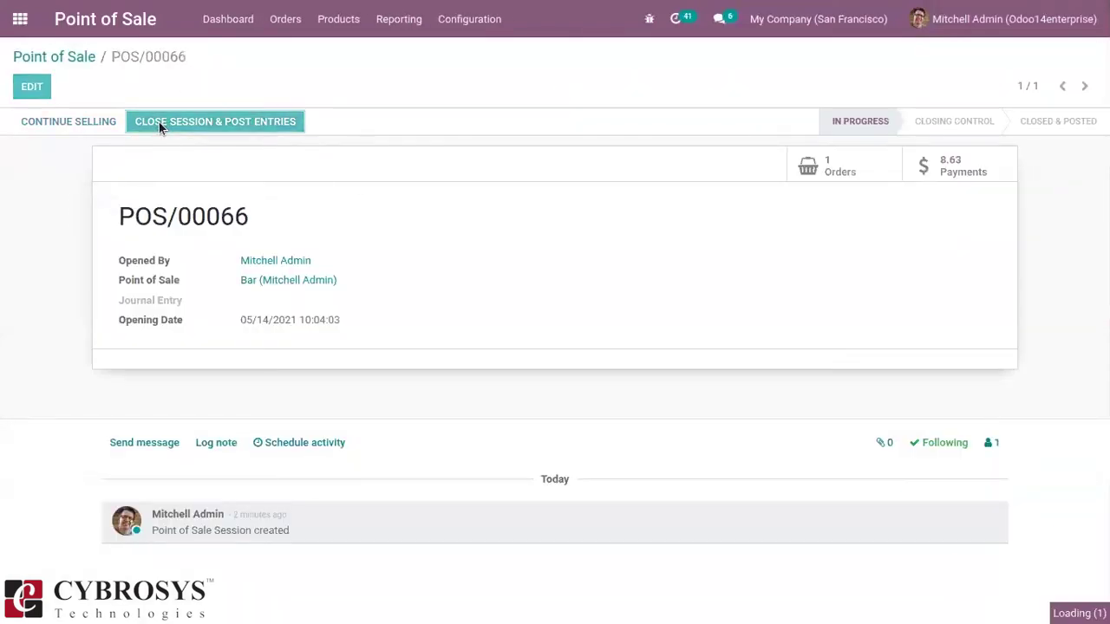
{"action": "left_click", "coordinate": [57, 56]}
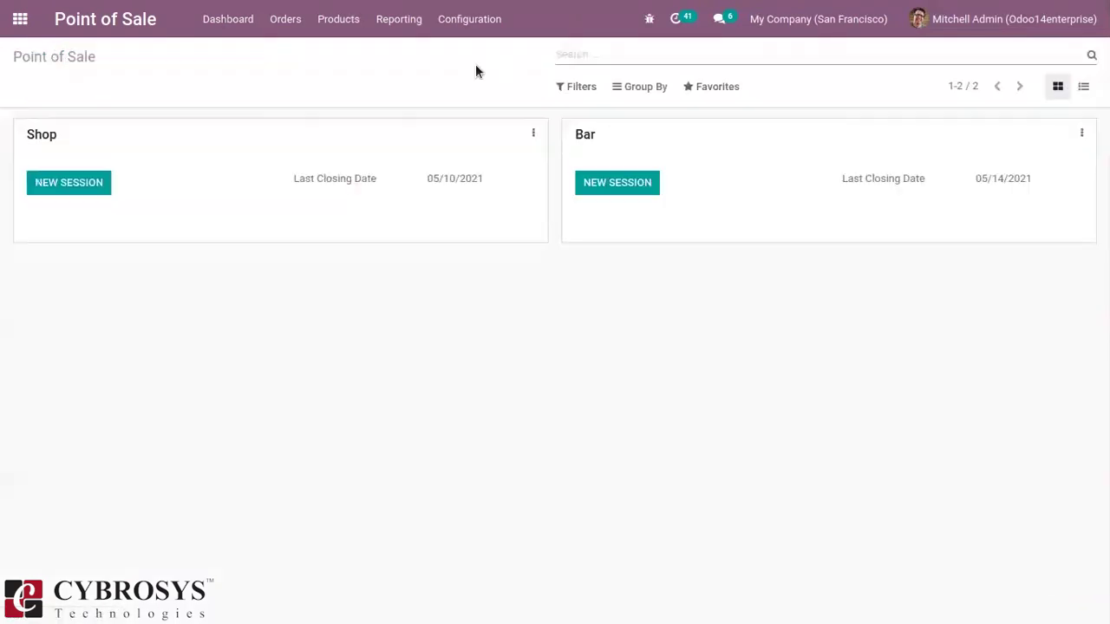
Switch the Bar's Product Prices to Tax-Included Price and save the settings
{"action": "left_click", "coordinate": [1086, 135]}
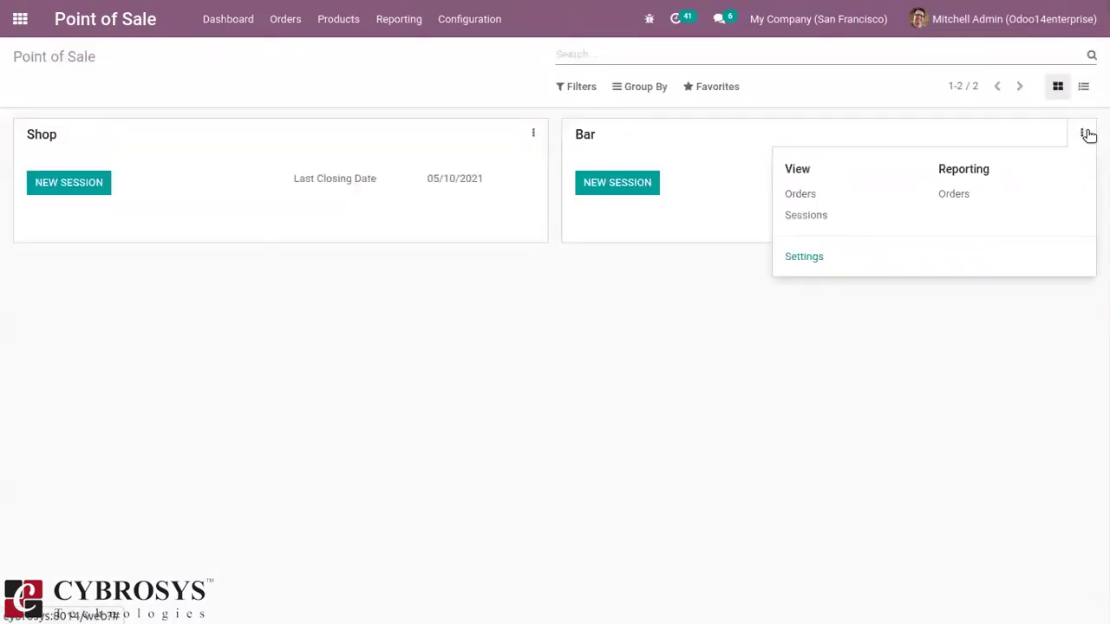
{"action": "left_click", "coordinate": [795, 257]}
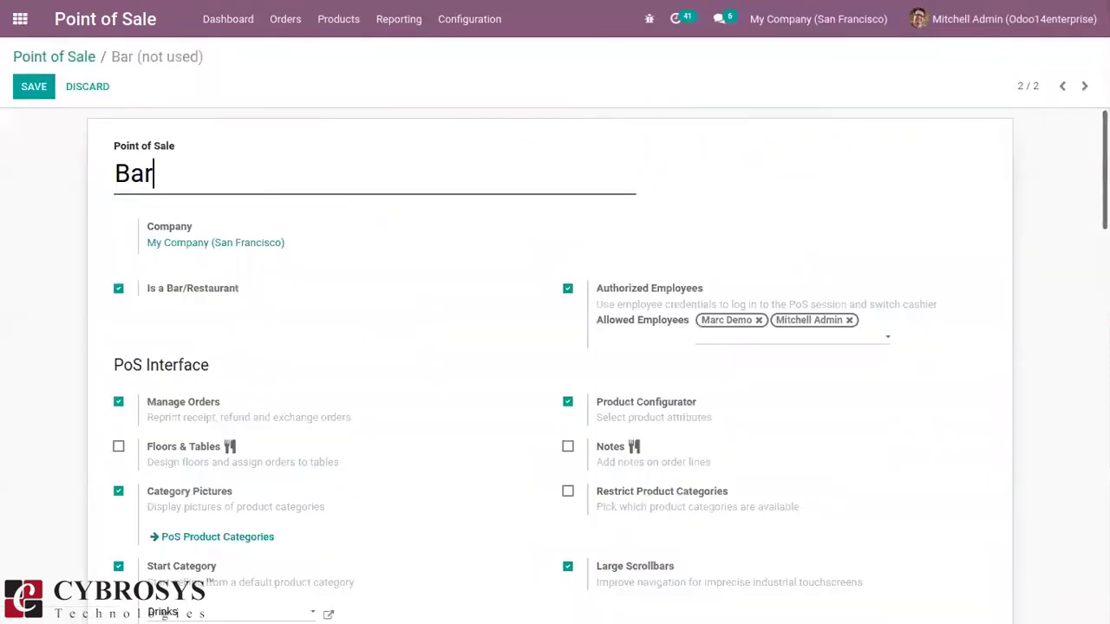
{"action": "scroll", "coordinate": [555, 347], "scroll_direction": "down", "scroll_amount": 12}
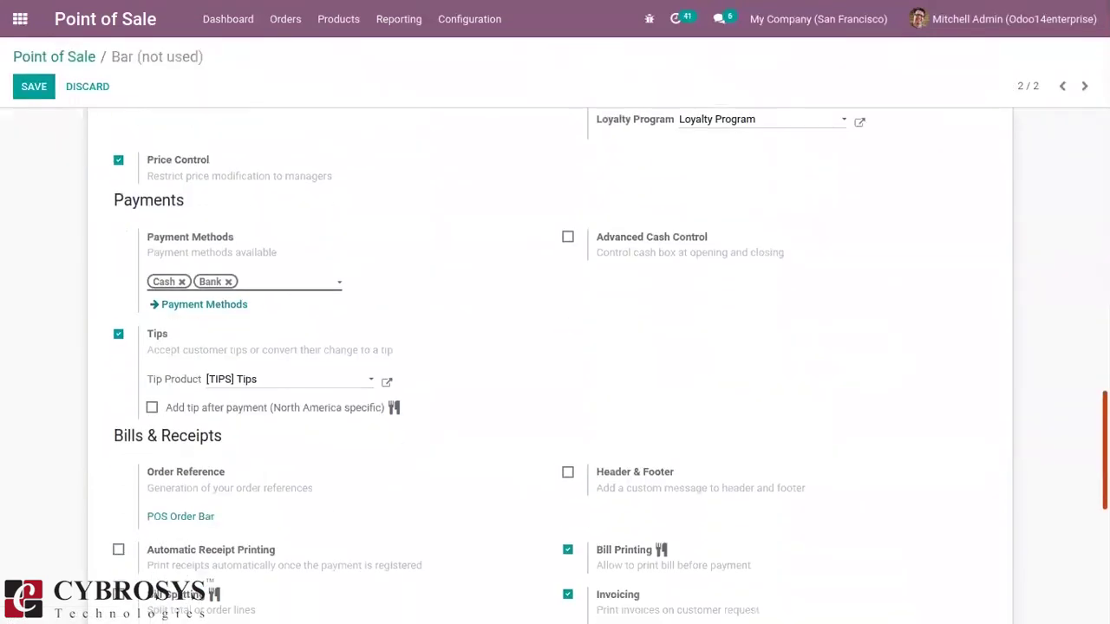
{"action": "scroll", "coordinate": [555, 364], "scroll_direction": "down", "scroll_amount": 5}
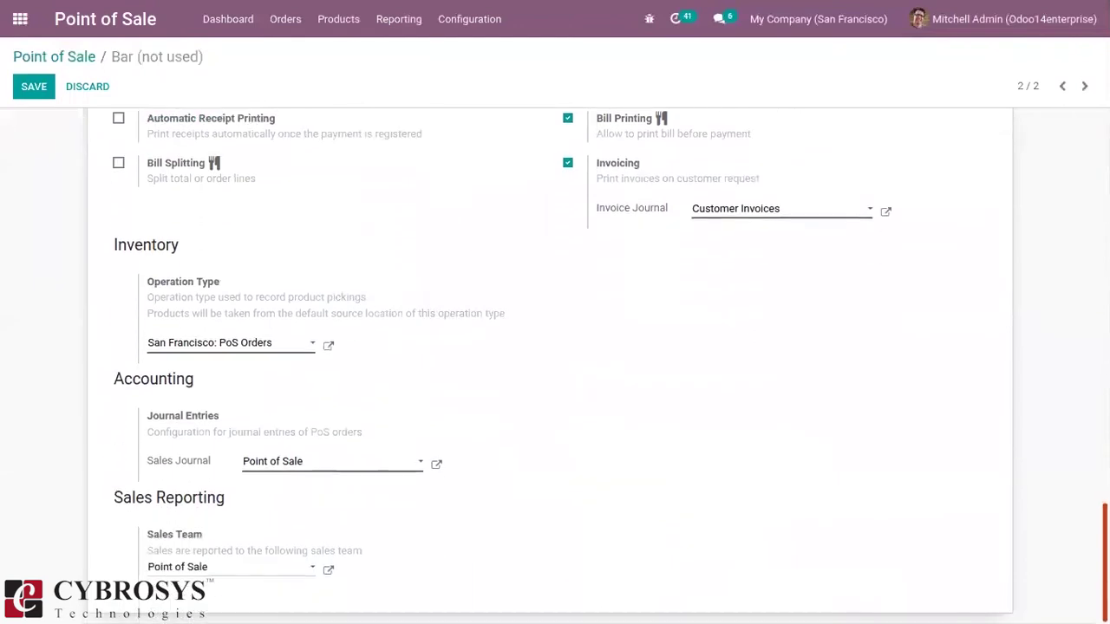
{"action": "scroll", "coordinate": [555, 365], "scroll_direction": "up", "scroll_amount": 10}
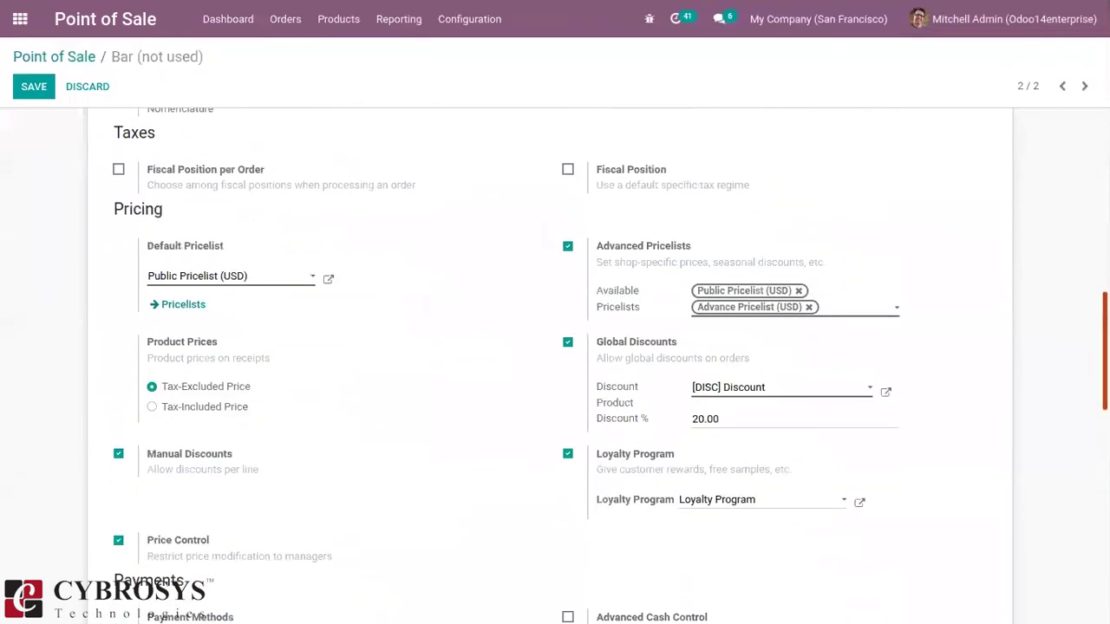
{"action": "left_click", "coordinate": [202, 404]}
{"action": "left_click", "coordinate": [30, 93]}
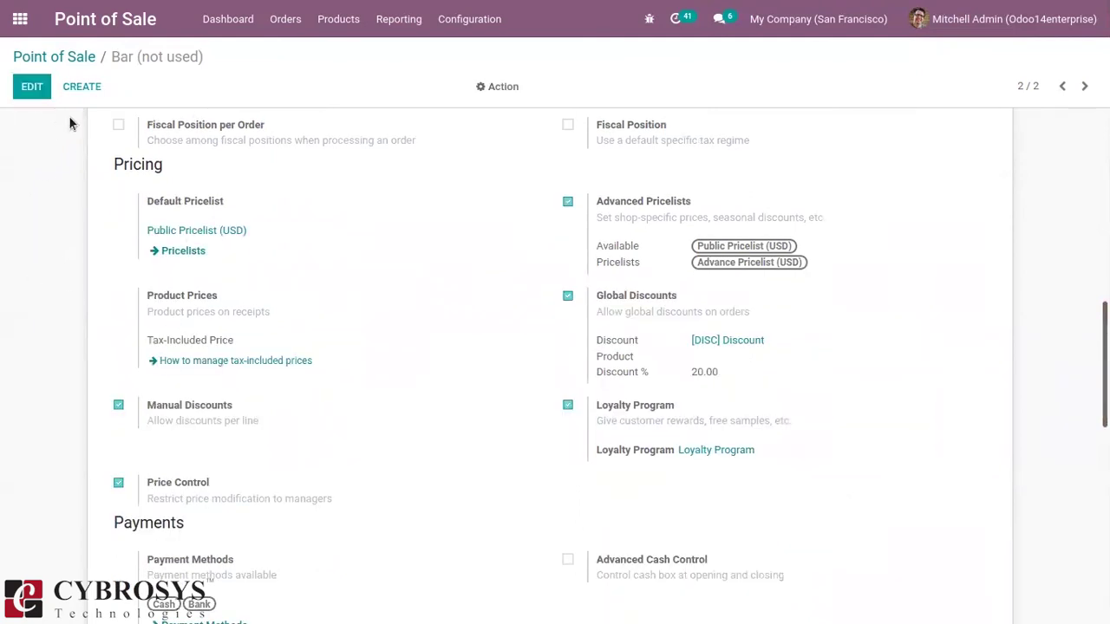
{"action": "left_click", "coordinate": [52, 56]}
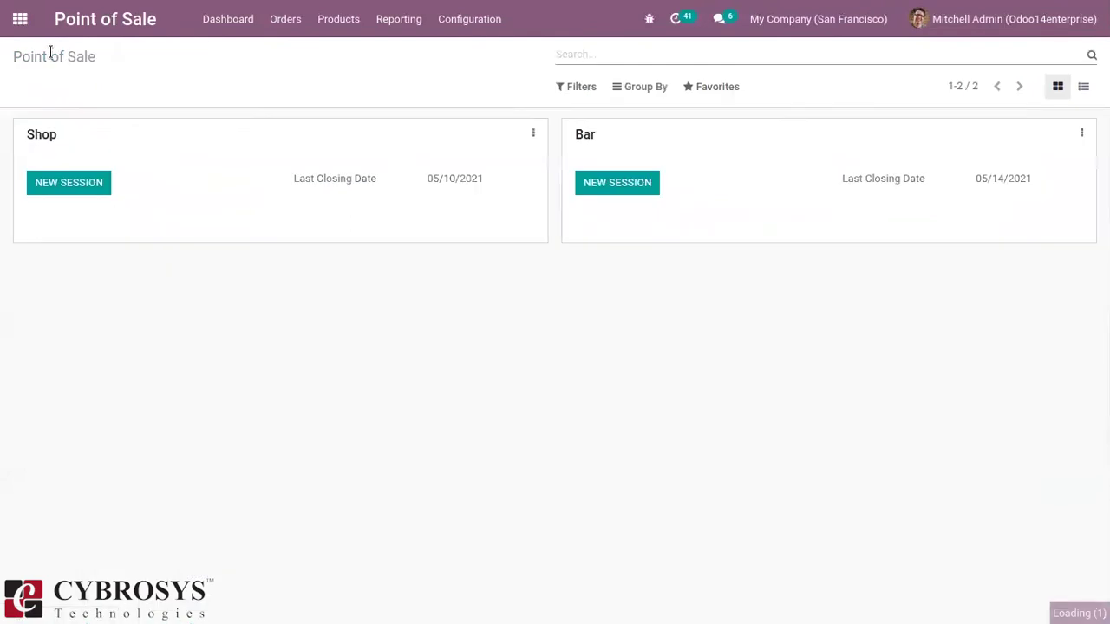
Open a new Bar session as the demo cashier and add one Bacon Burger from Food at $8.63
{"action": "left_click", "coordinate": [631, 182]}
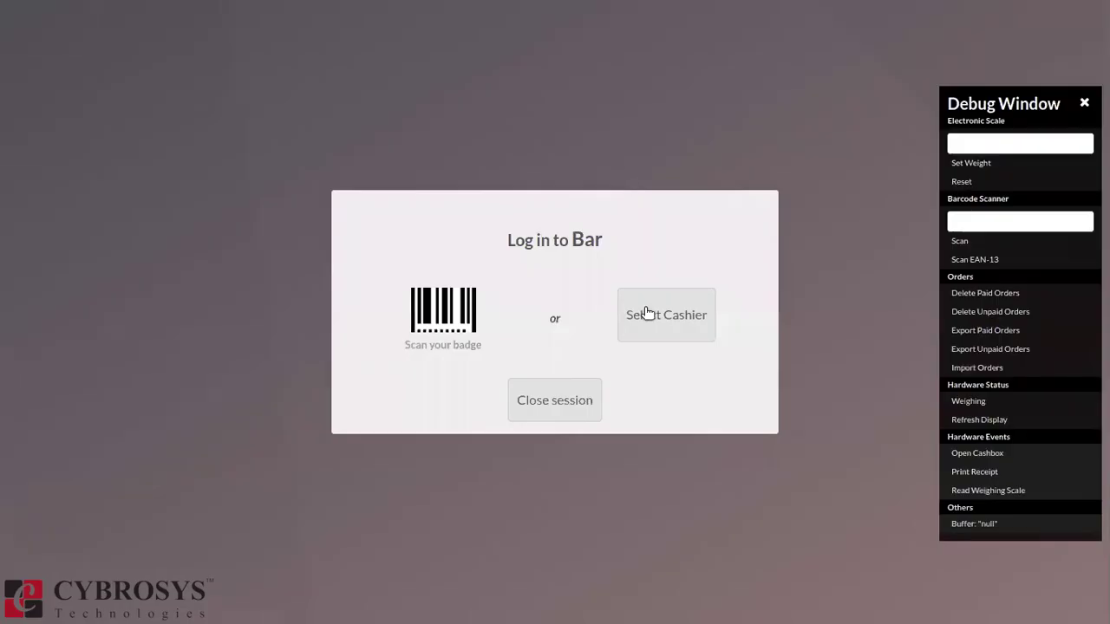
{"action": "left_click", "coordinate": [641, 314]}
{"action": "left_click", "coordinate": [530, 298]}
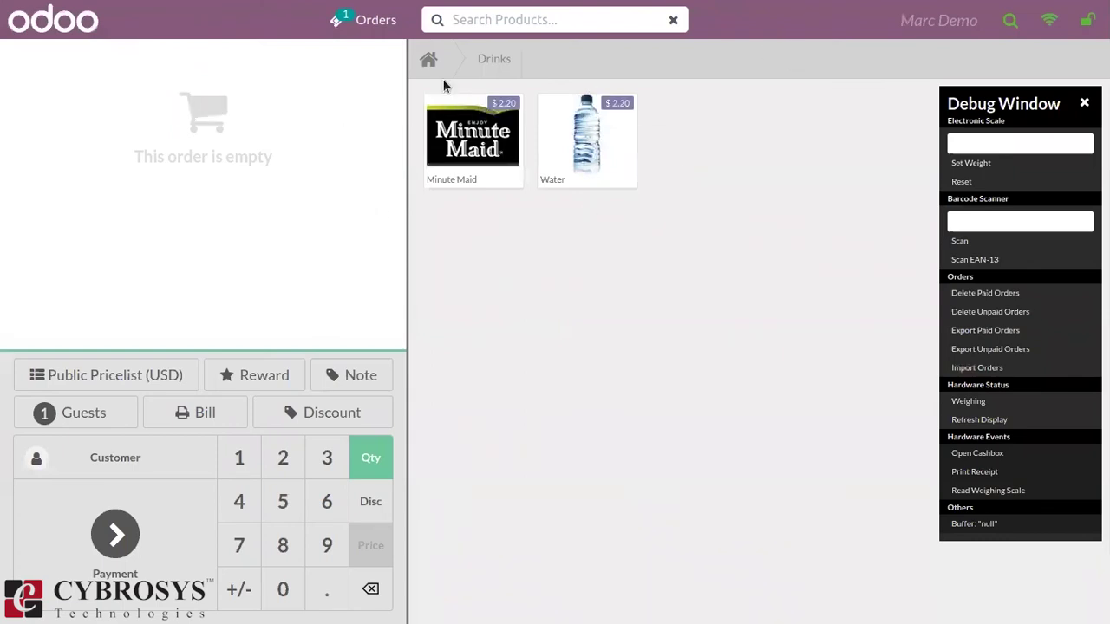
{"action": "left_click", "coordinate": [428, 59]}
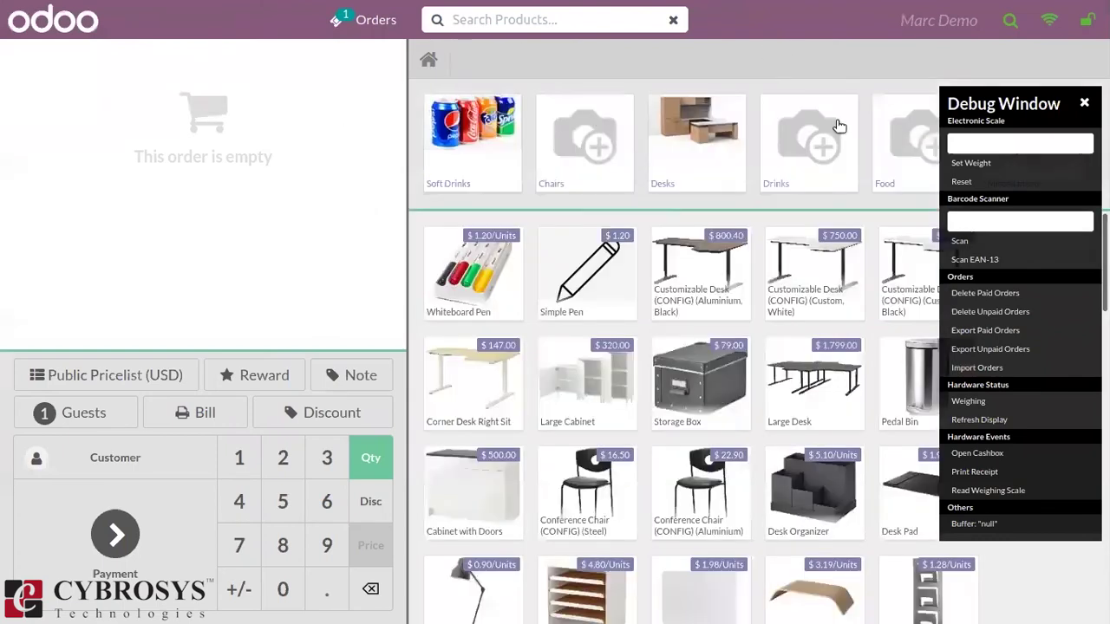
{"action": "left_click", "coordinate": [906, 130]}
{"action": "left_click", "coordinate": [483, 145]}
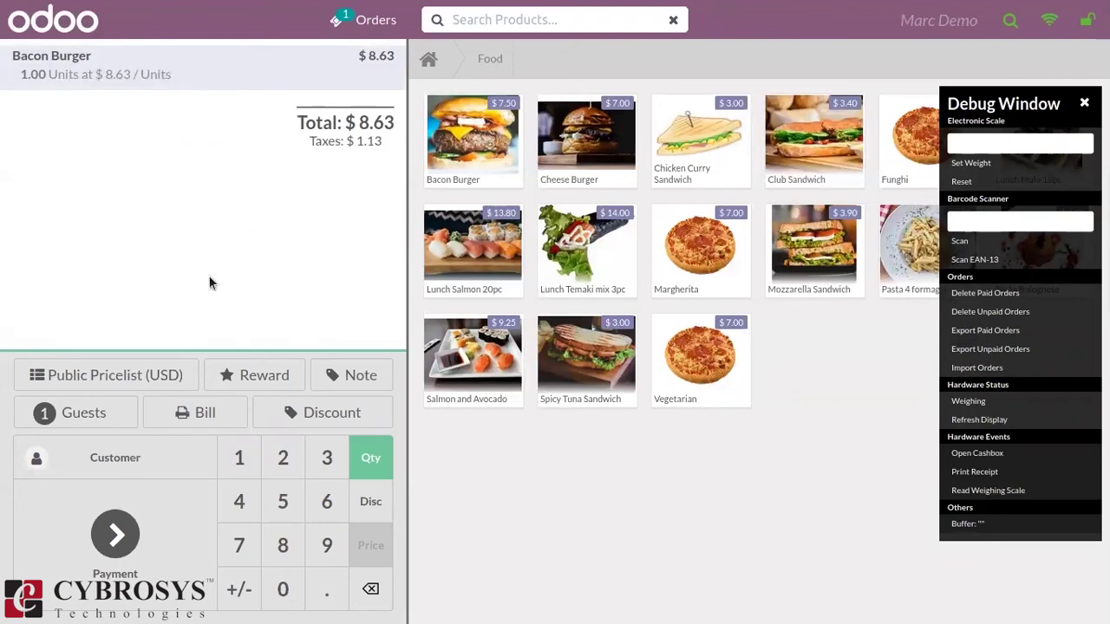
Assign the loyalty customer and pay the $8.63 Bacon Burger order in cash
{"action": "left_click", "coordinate": [117, 456]}
{"action": "left_click", "coordinate": [222, 323]}
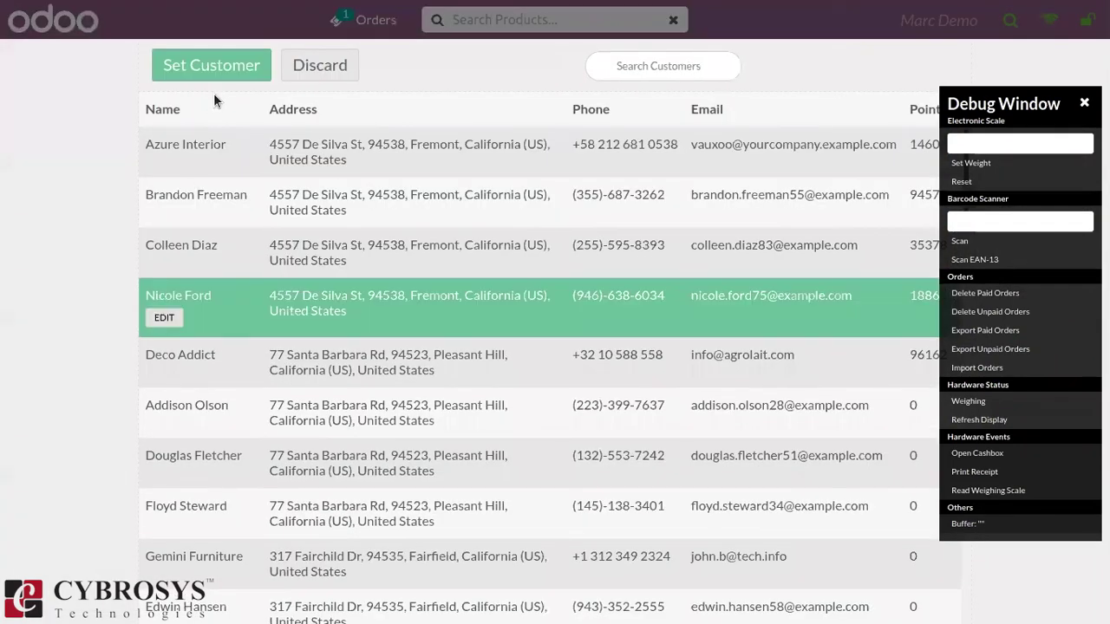
{"action": "left_click", "coordinate": [214, 75]}
{"action": "left_click", "coordinate": [114, 529]}
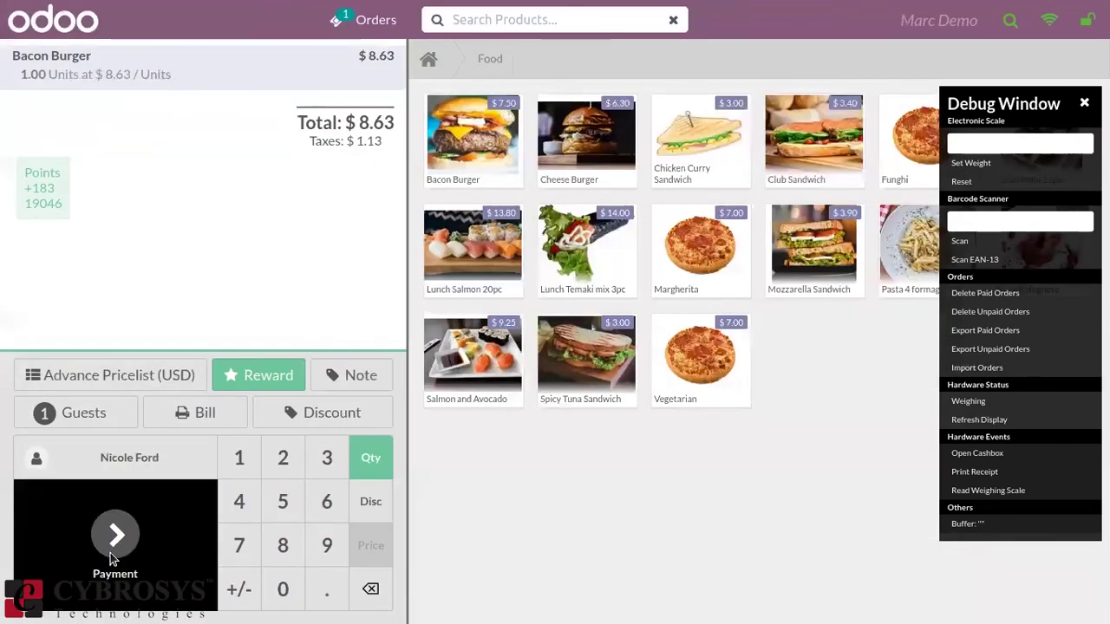
{"action": "left_click", "coordinate": [227, 156]}
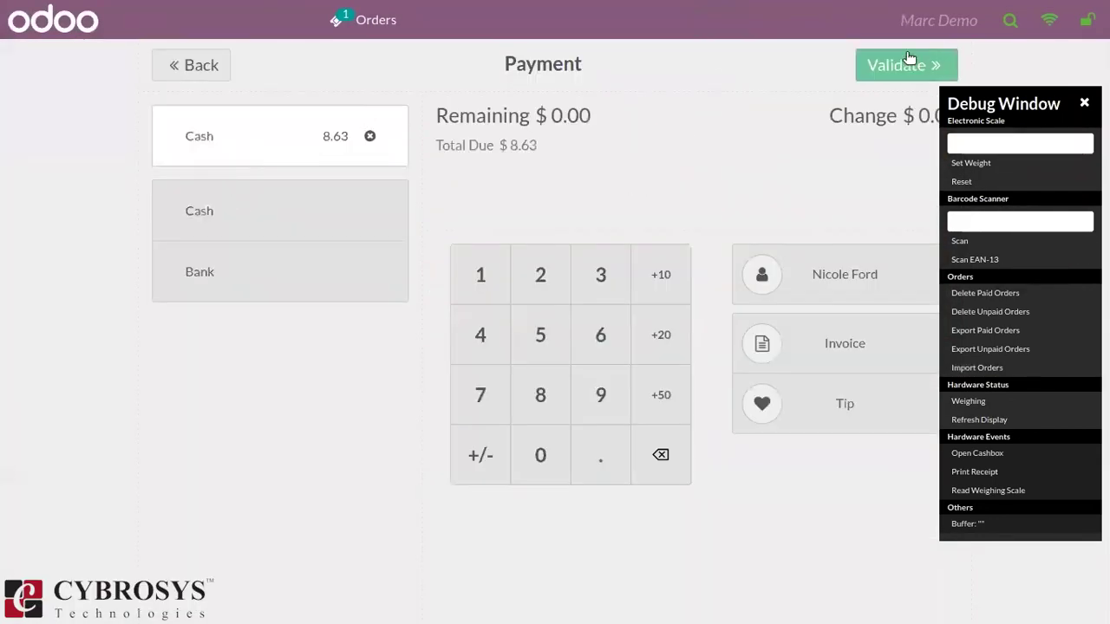
{"action": "left_click", "coordinate": [908, 55]}
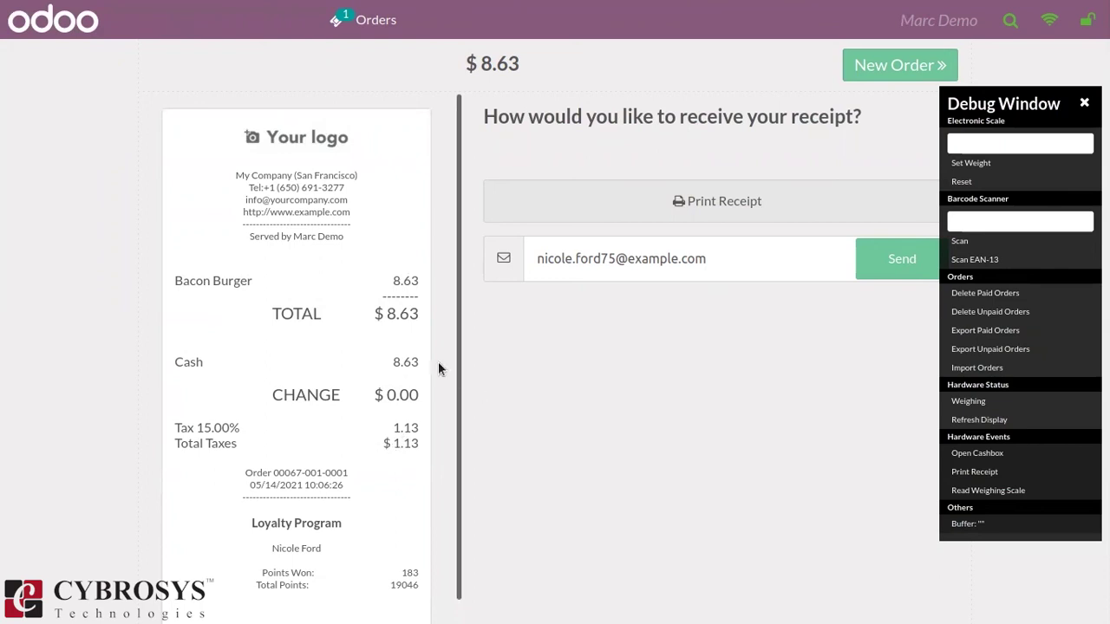
Review the receipt, then dismiss it by starting a new empty order
{"action": "left_click_drag", "start_coordinate": [467, 377], "coordinate": [464, 216]}
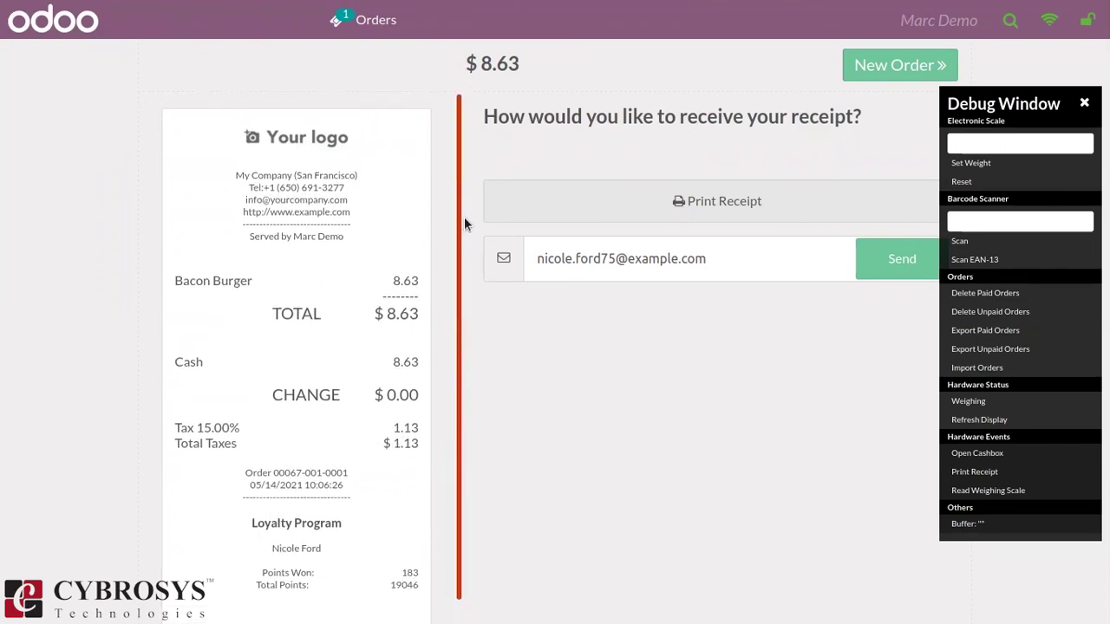
{"action": "left_click", "coordinate": [916, 64]}
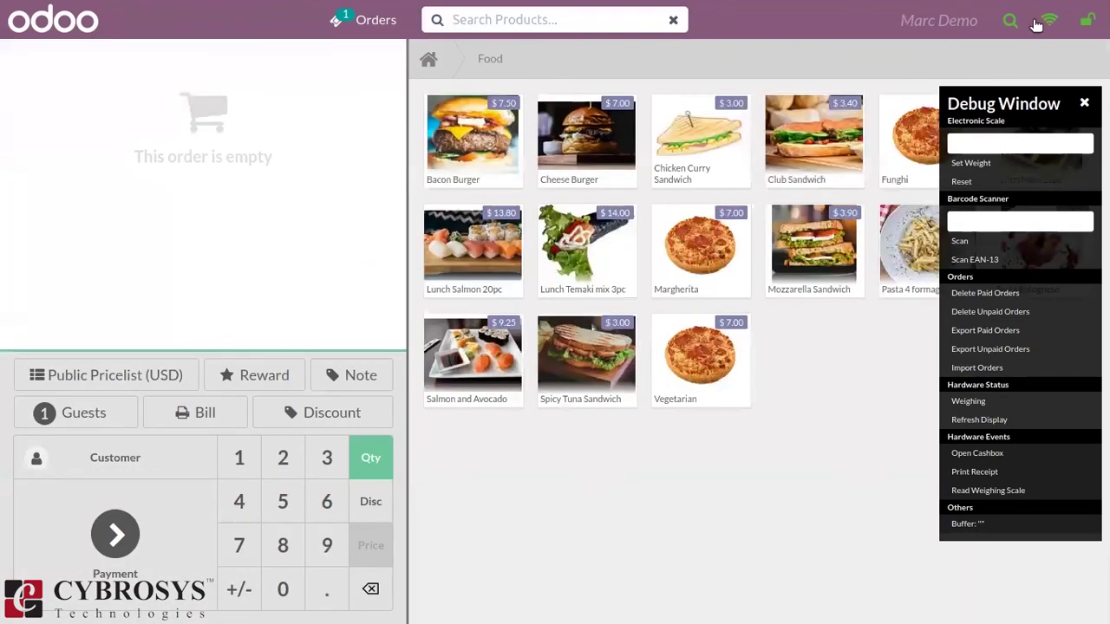